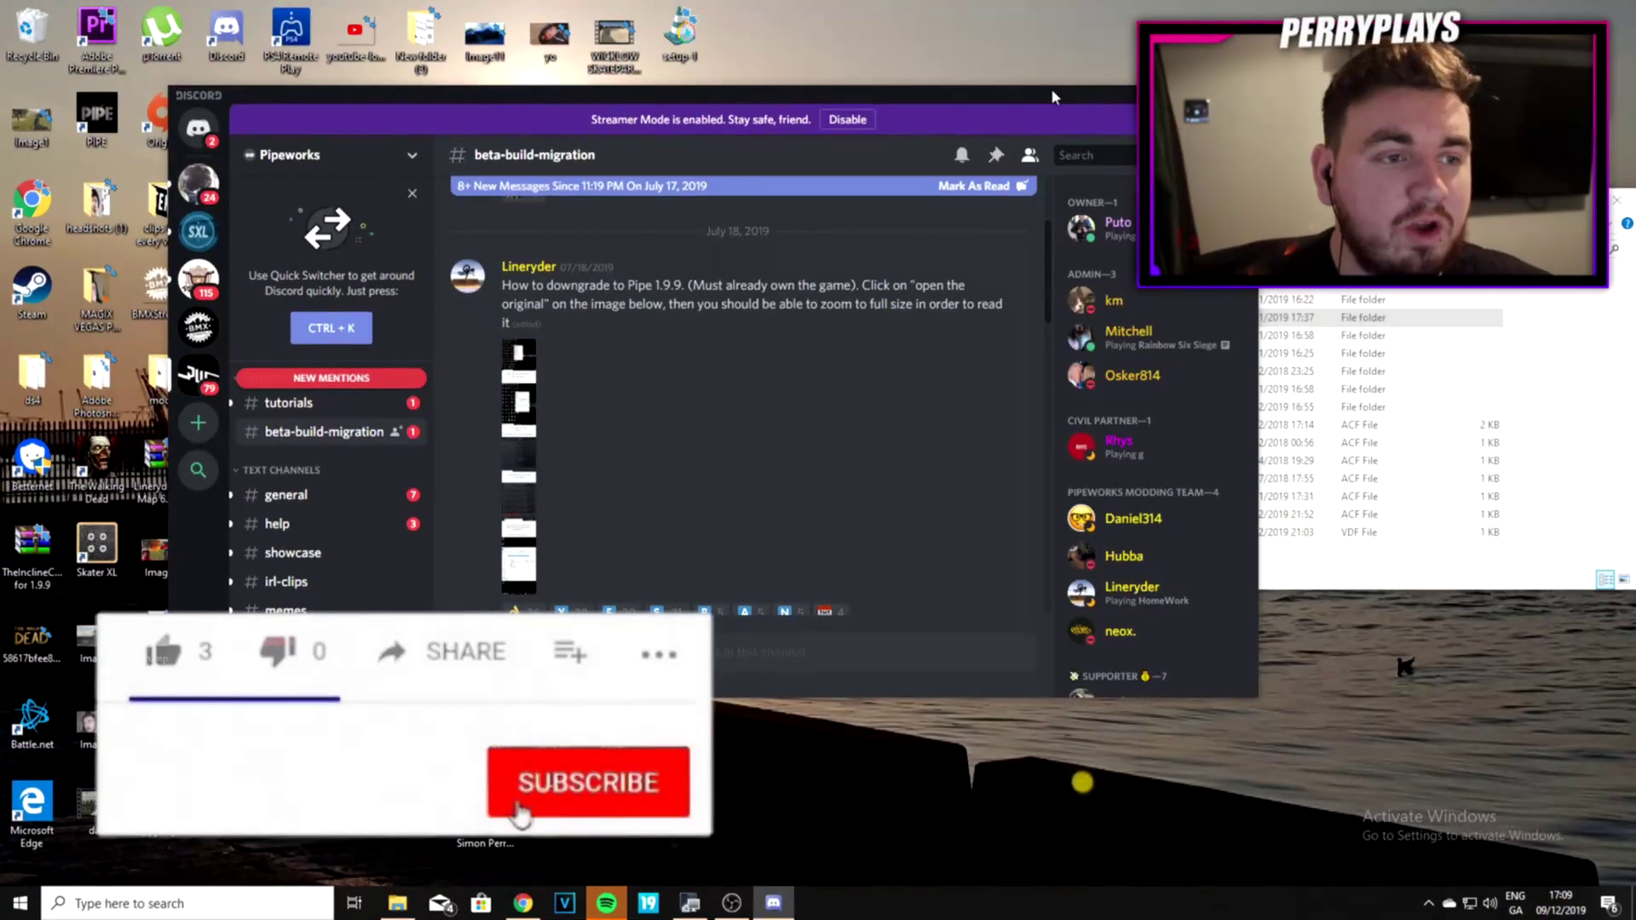
Step: Move the Discord window over the desktop, keeping #beta-build-migration open
drag(1052, 89, 984, 81)
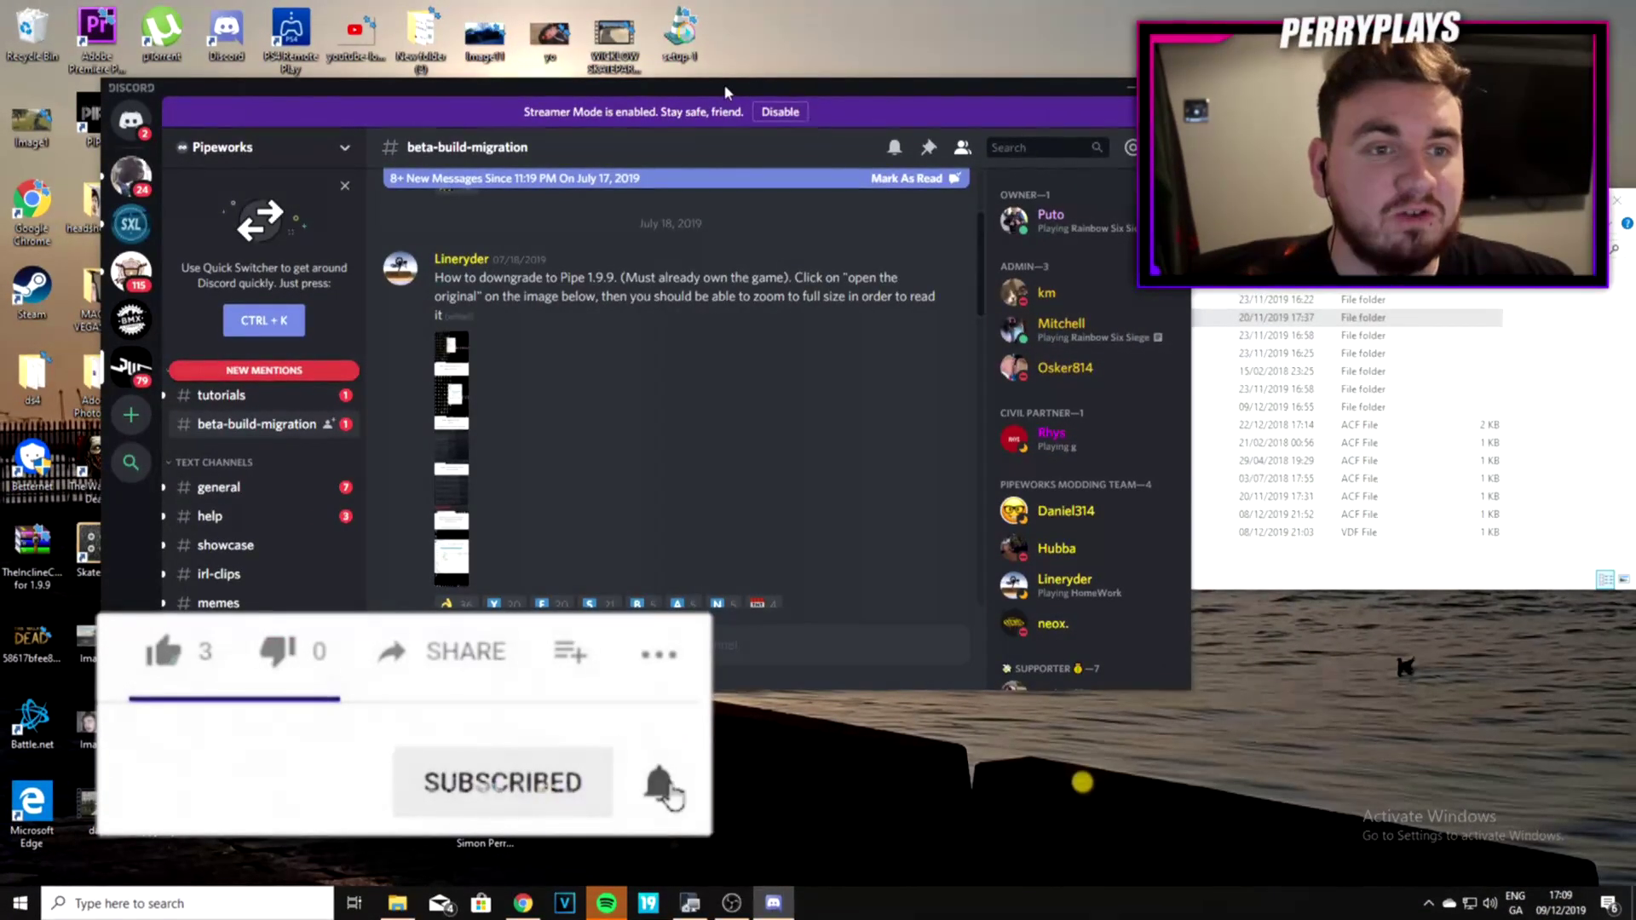
drag(725, 84, 748, 85)
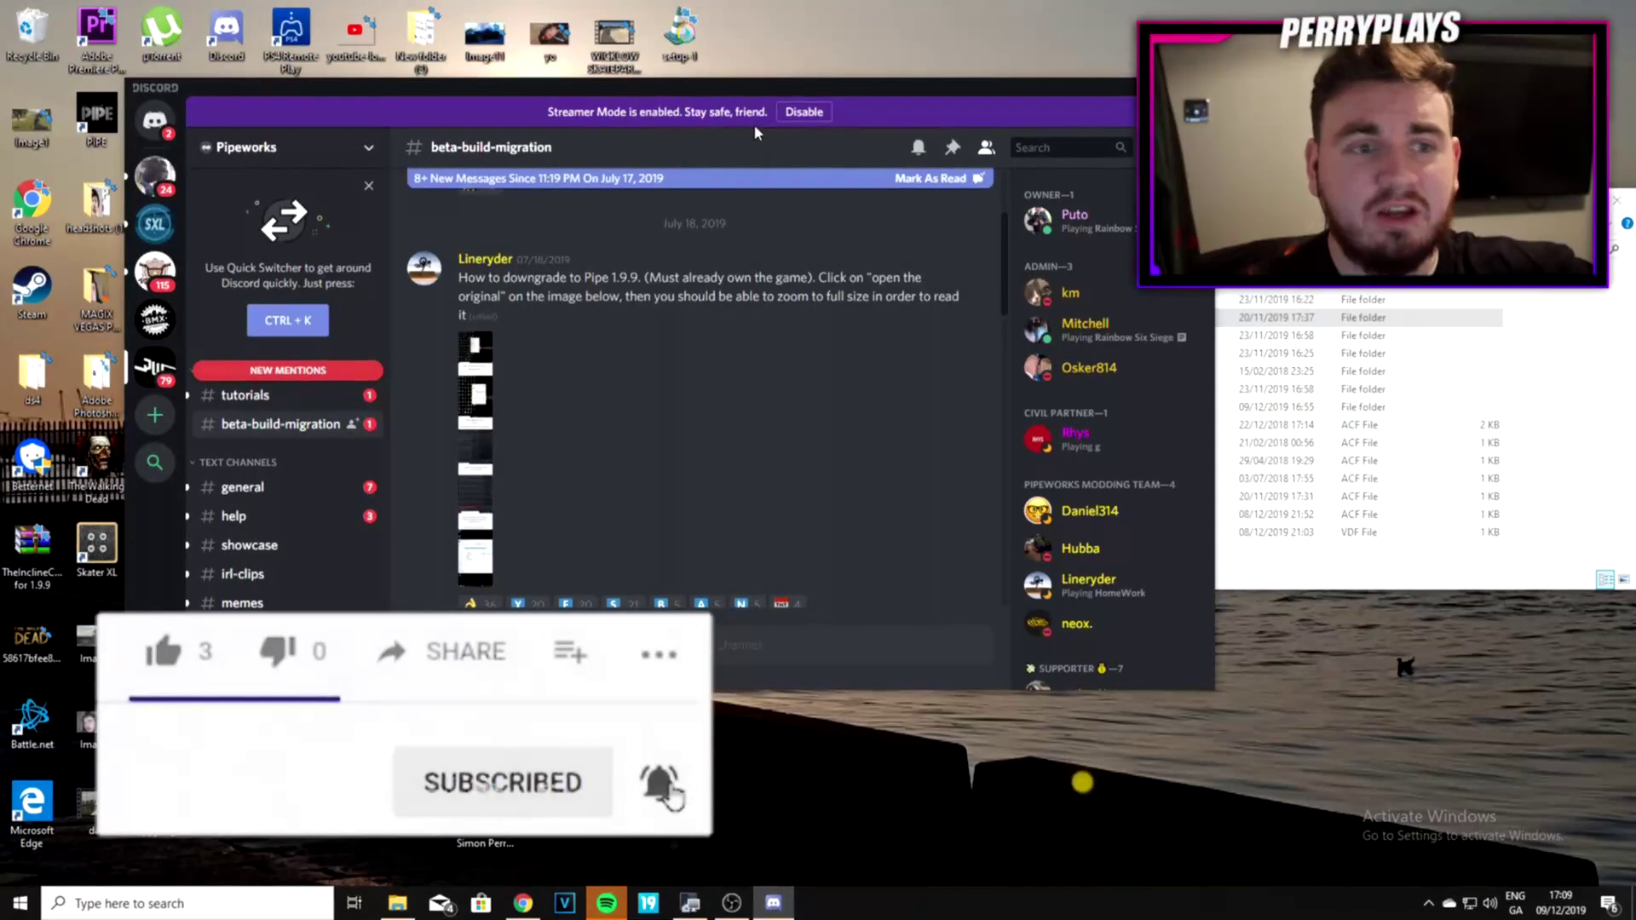
Step: Scroll the chat and enlarge the Pipe 1.9.9 downgrade guide image in Discord
scroll(346, 415, up, 2)
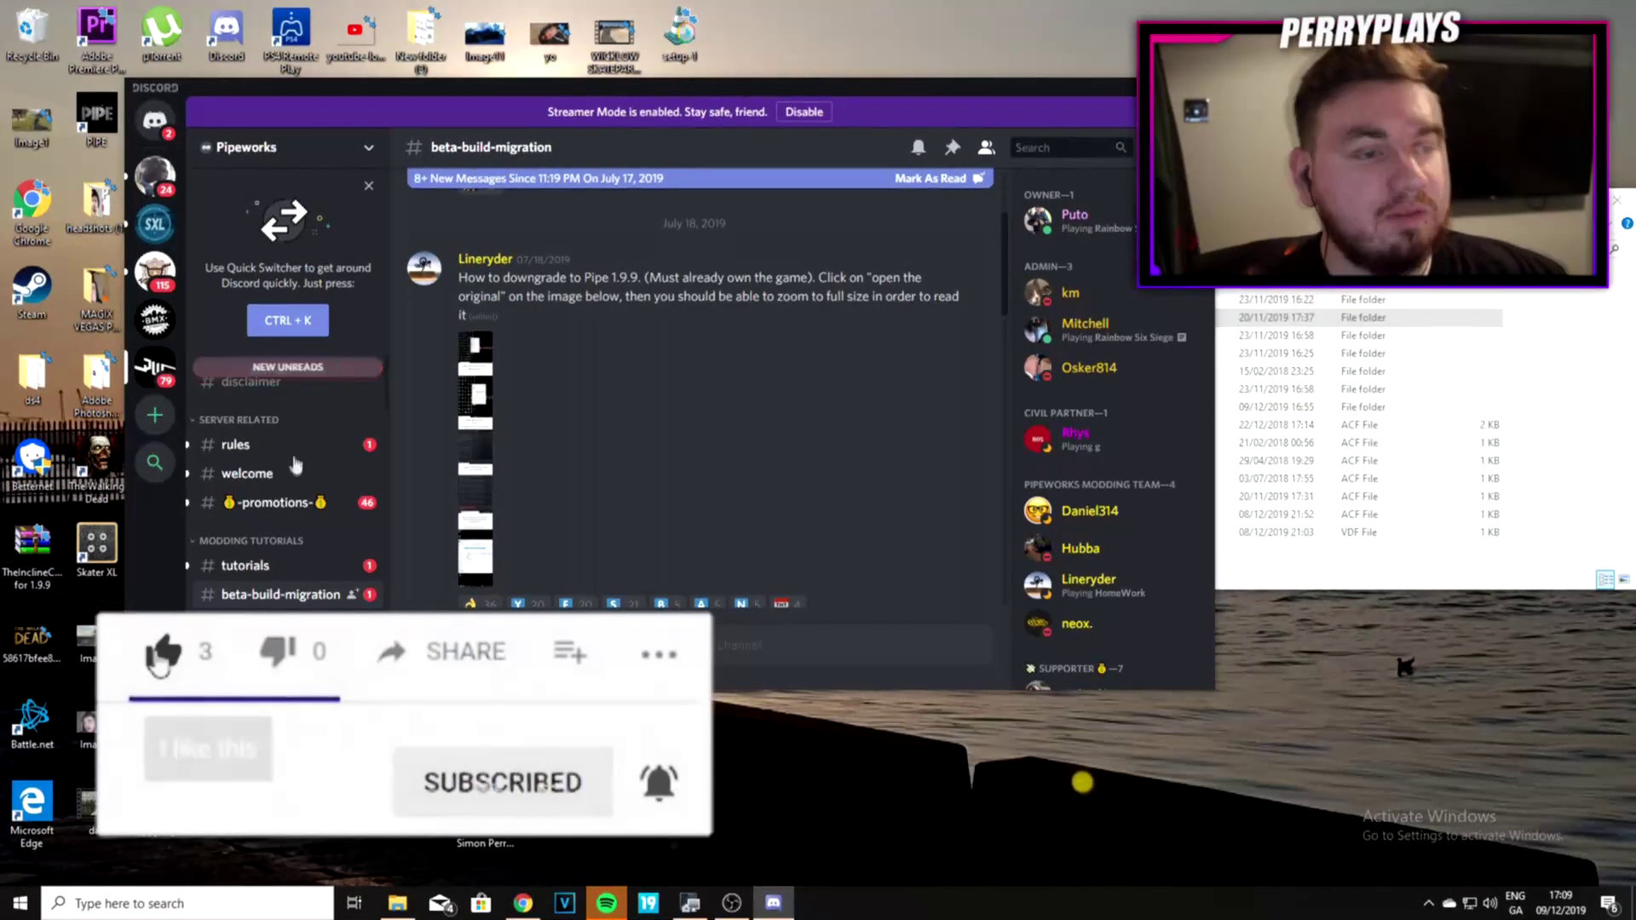
scroll(293, 453, down, 3)
scroll(273, 478, up, 3)
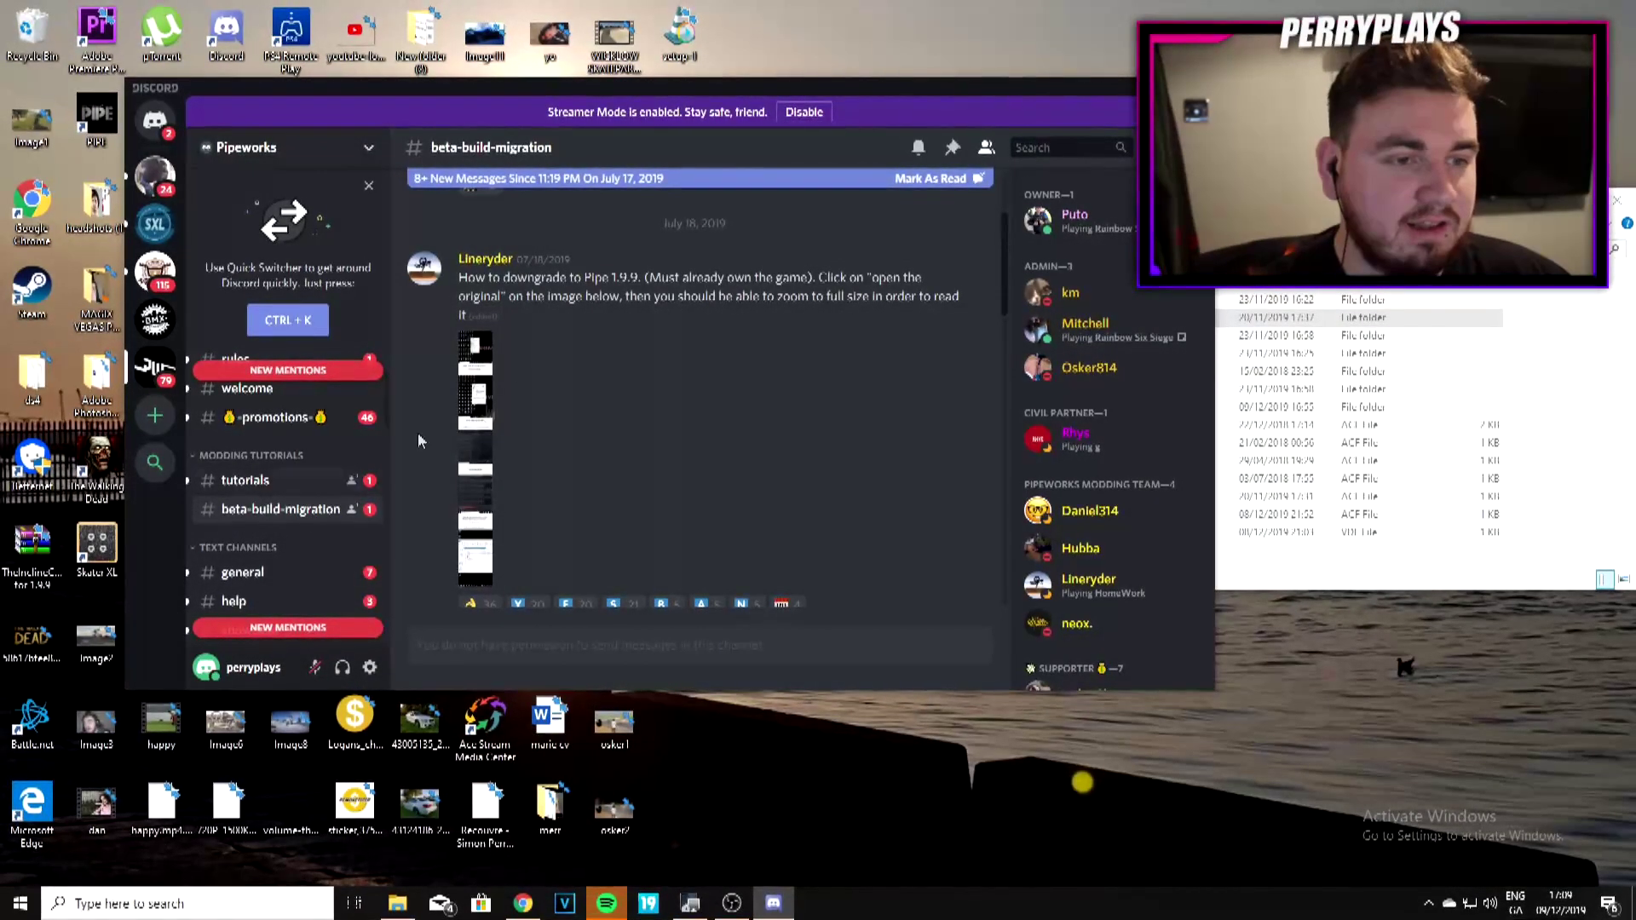
scroll(539, 376, up, 1)
scroll(477, 341, down, 1)
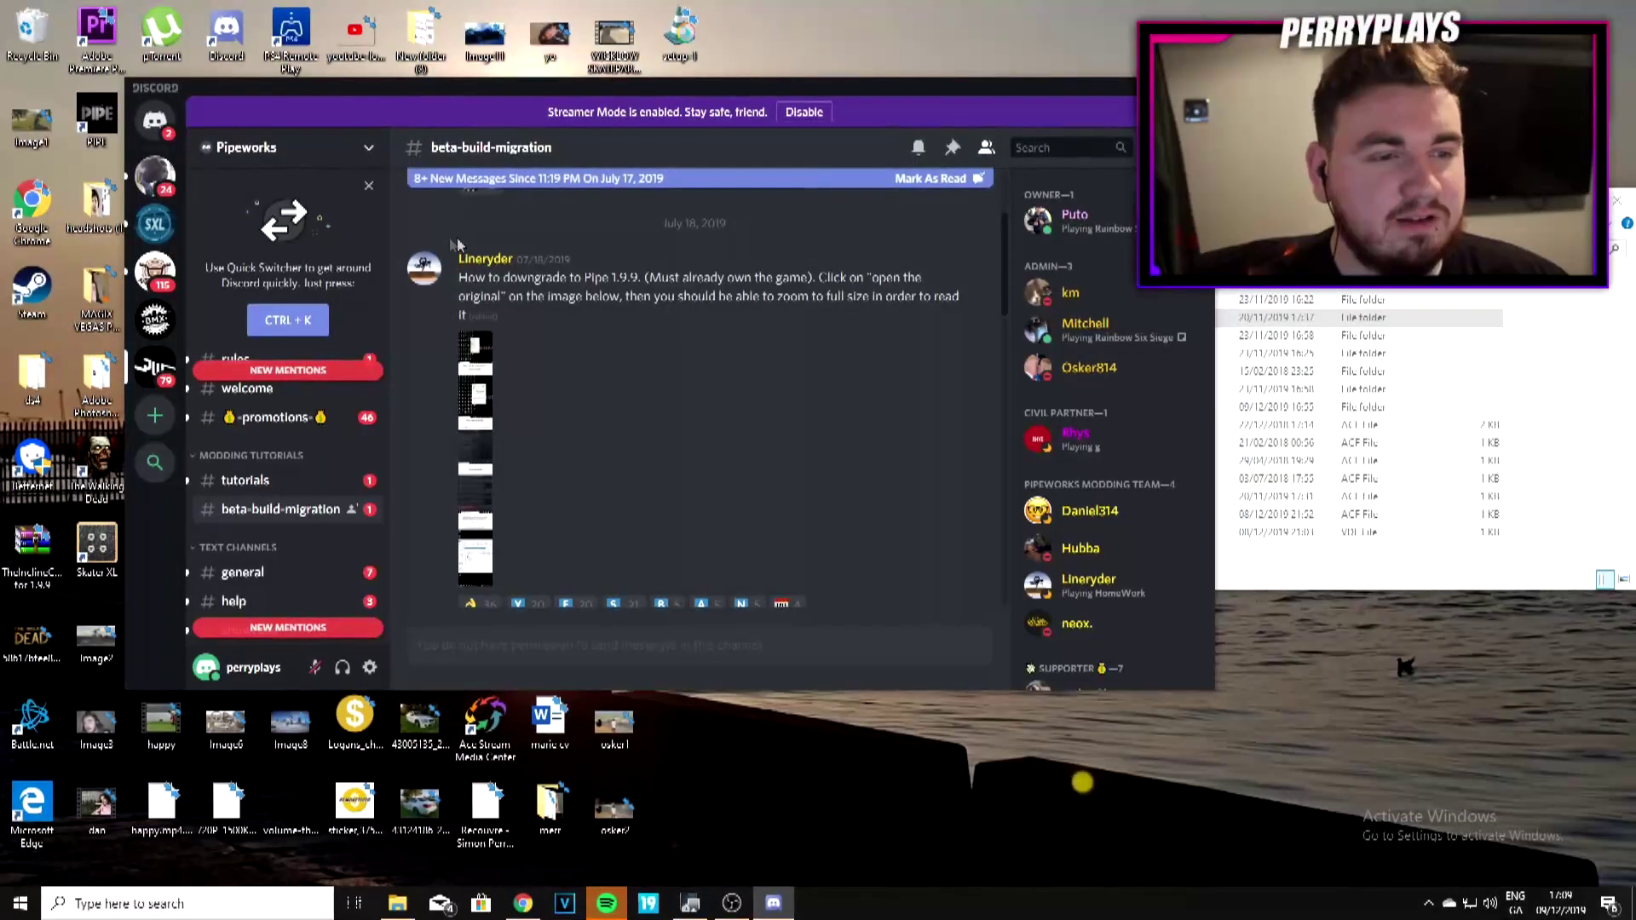
scroll(505, 341, down, 1)
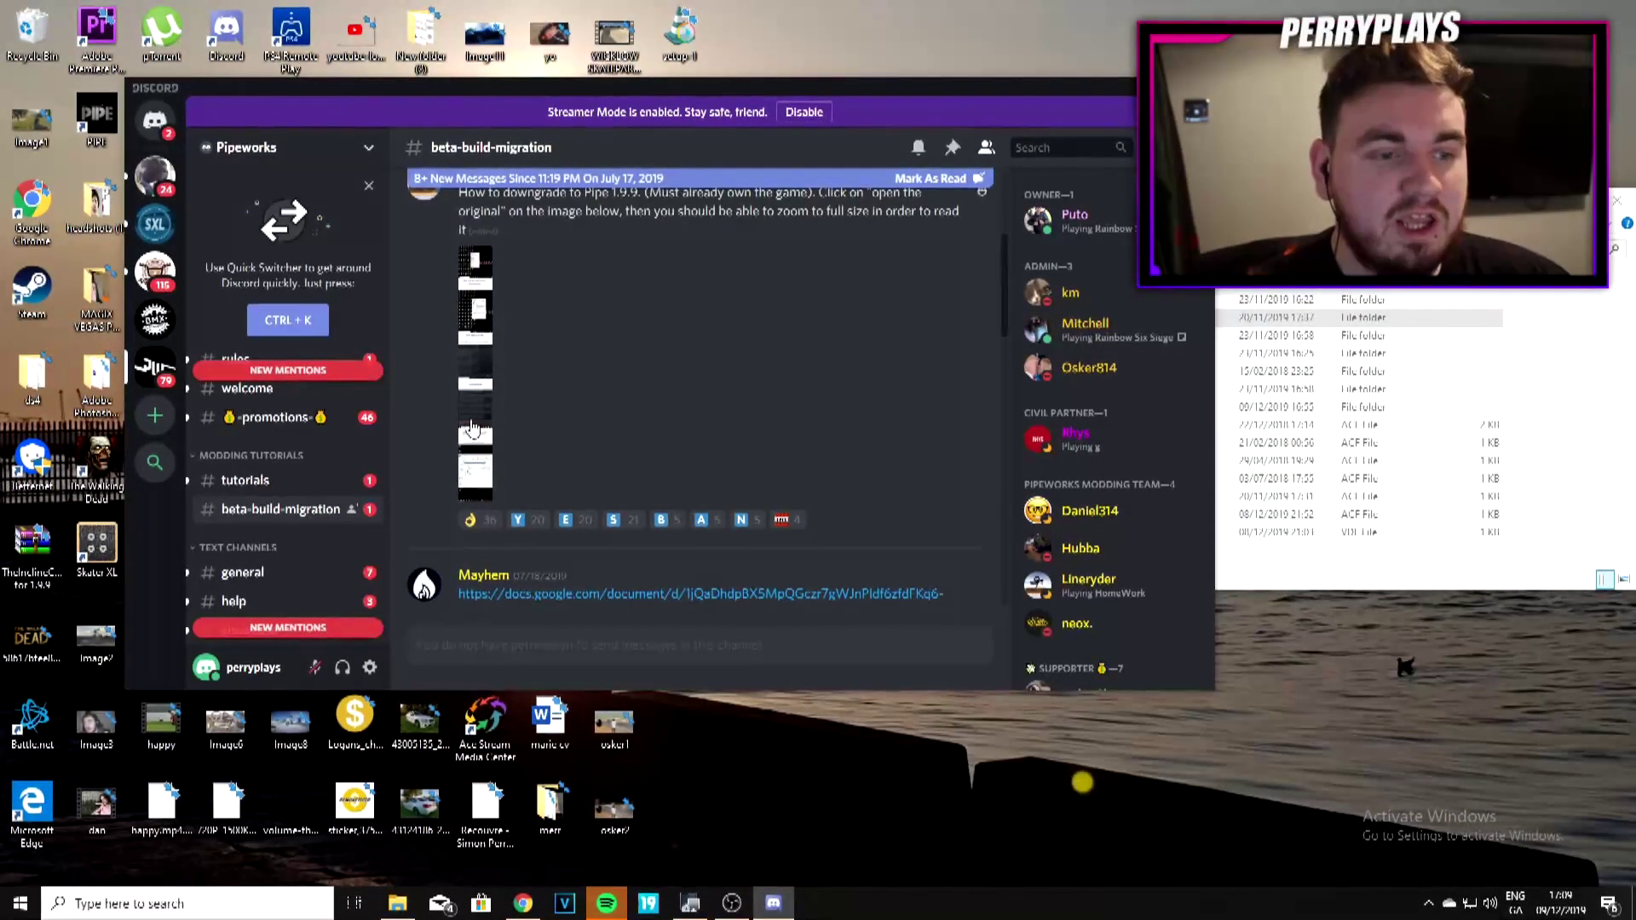
click(484, 444)
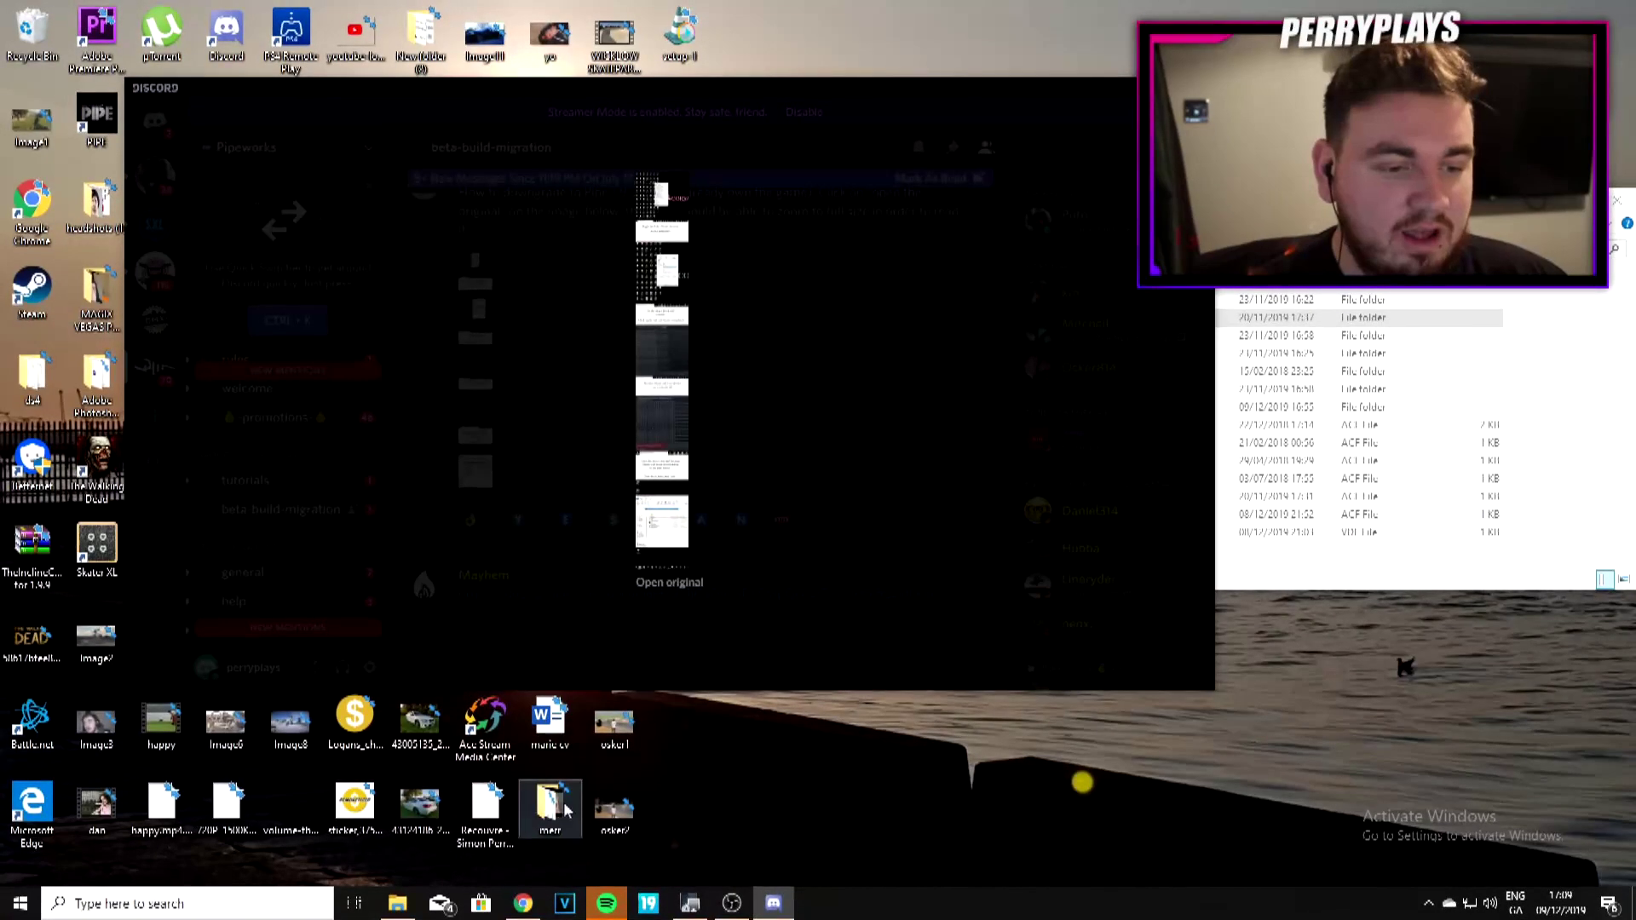
Step: Open the guide image at full size in Chrome and read the Steam shortcut step
click(523, 905)
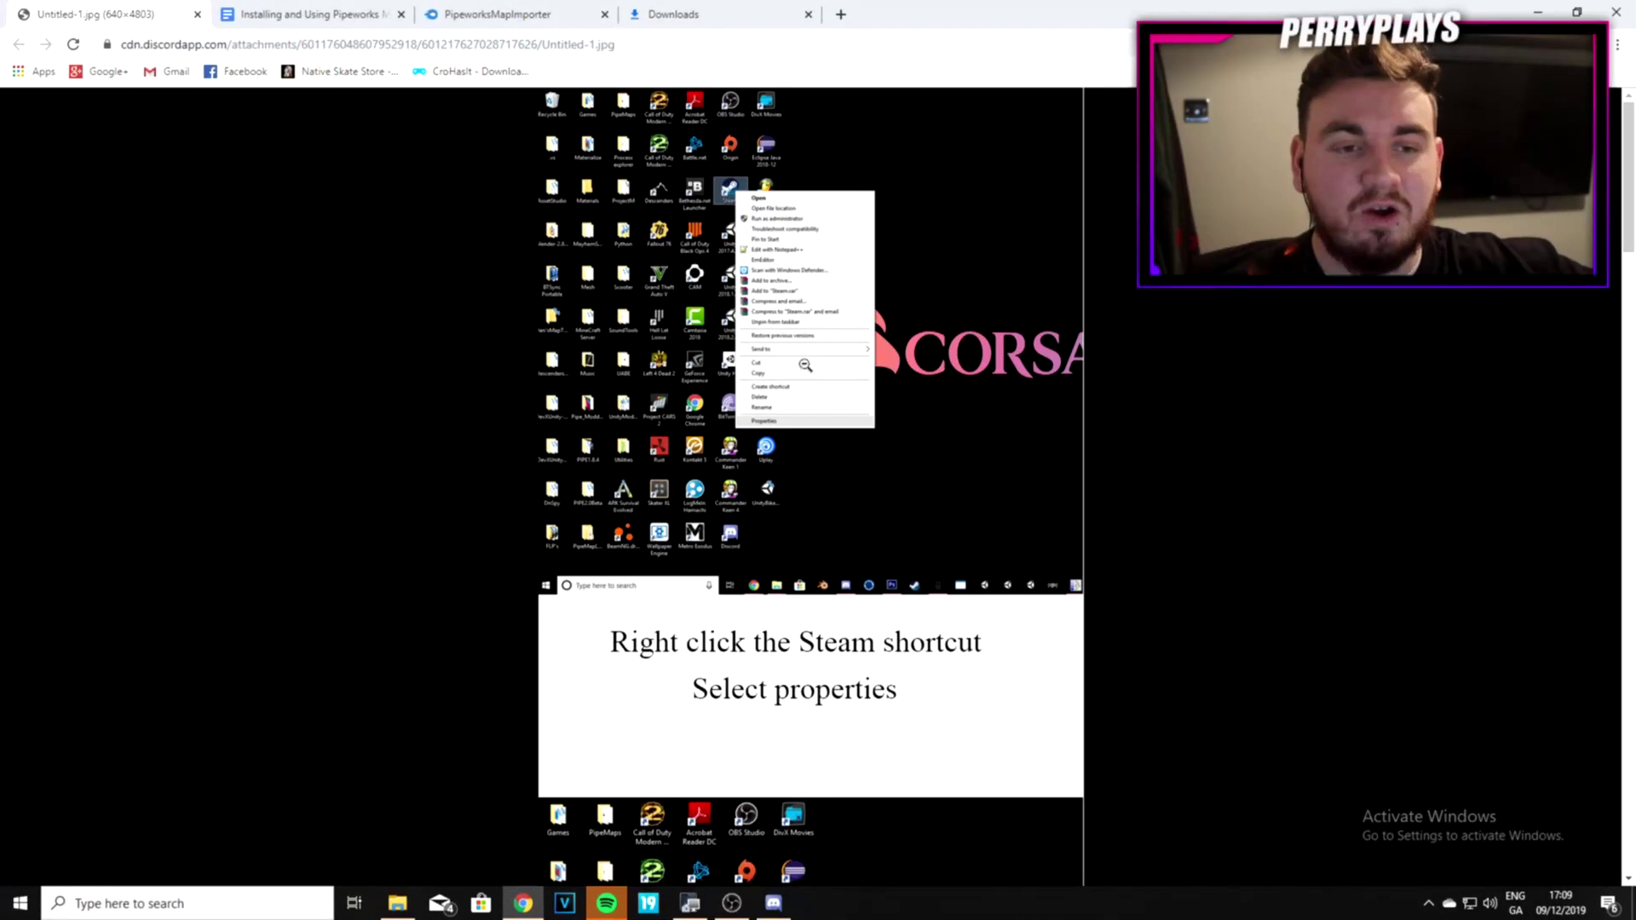
scroll(806, 365, down, 10)
scroll(827, 384, up, 10)
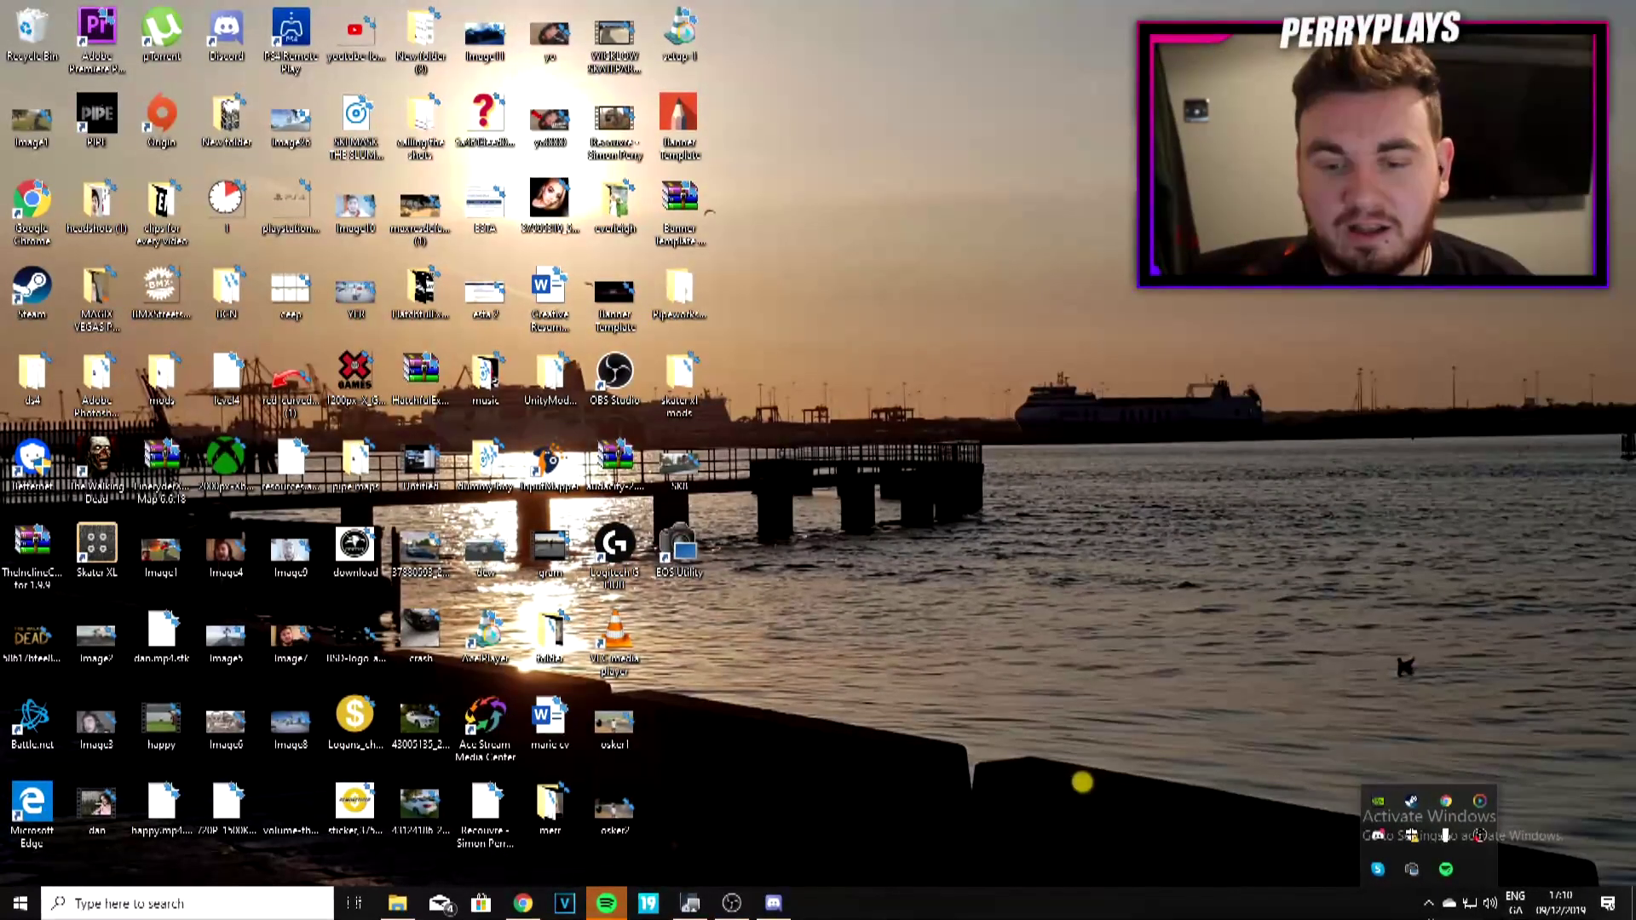
Step: Exit Steam from the tray and append -console to the Steam shortcut's Target
right_click(1412, 808)
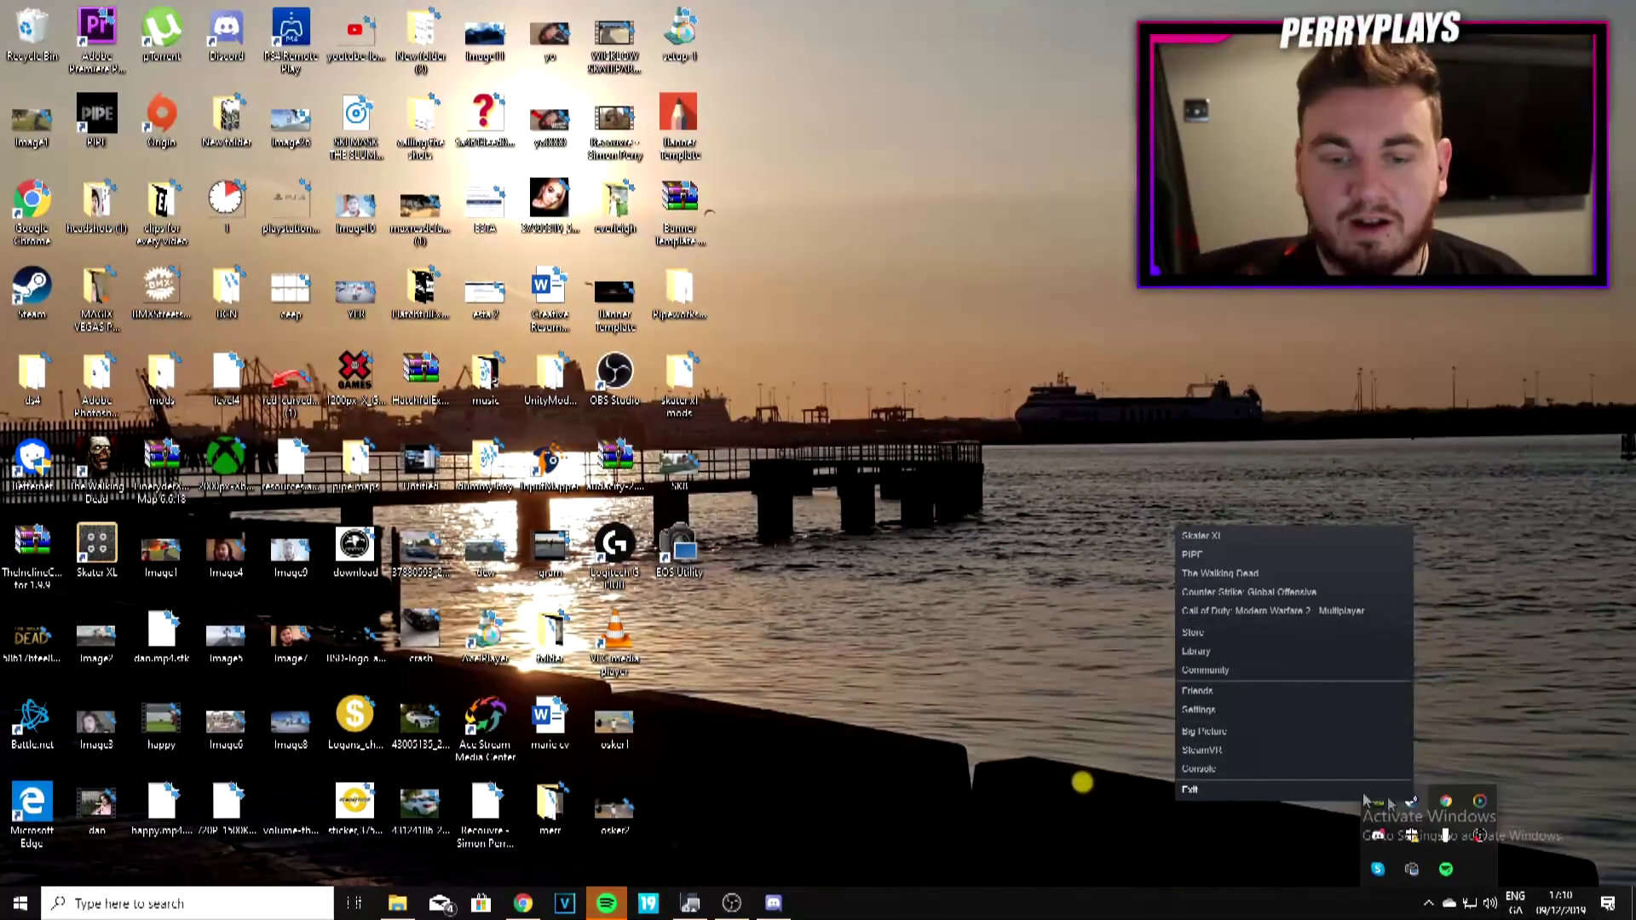
click(1284, 798)
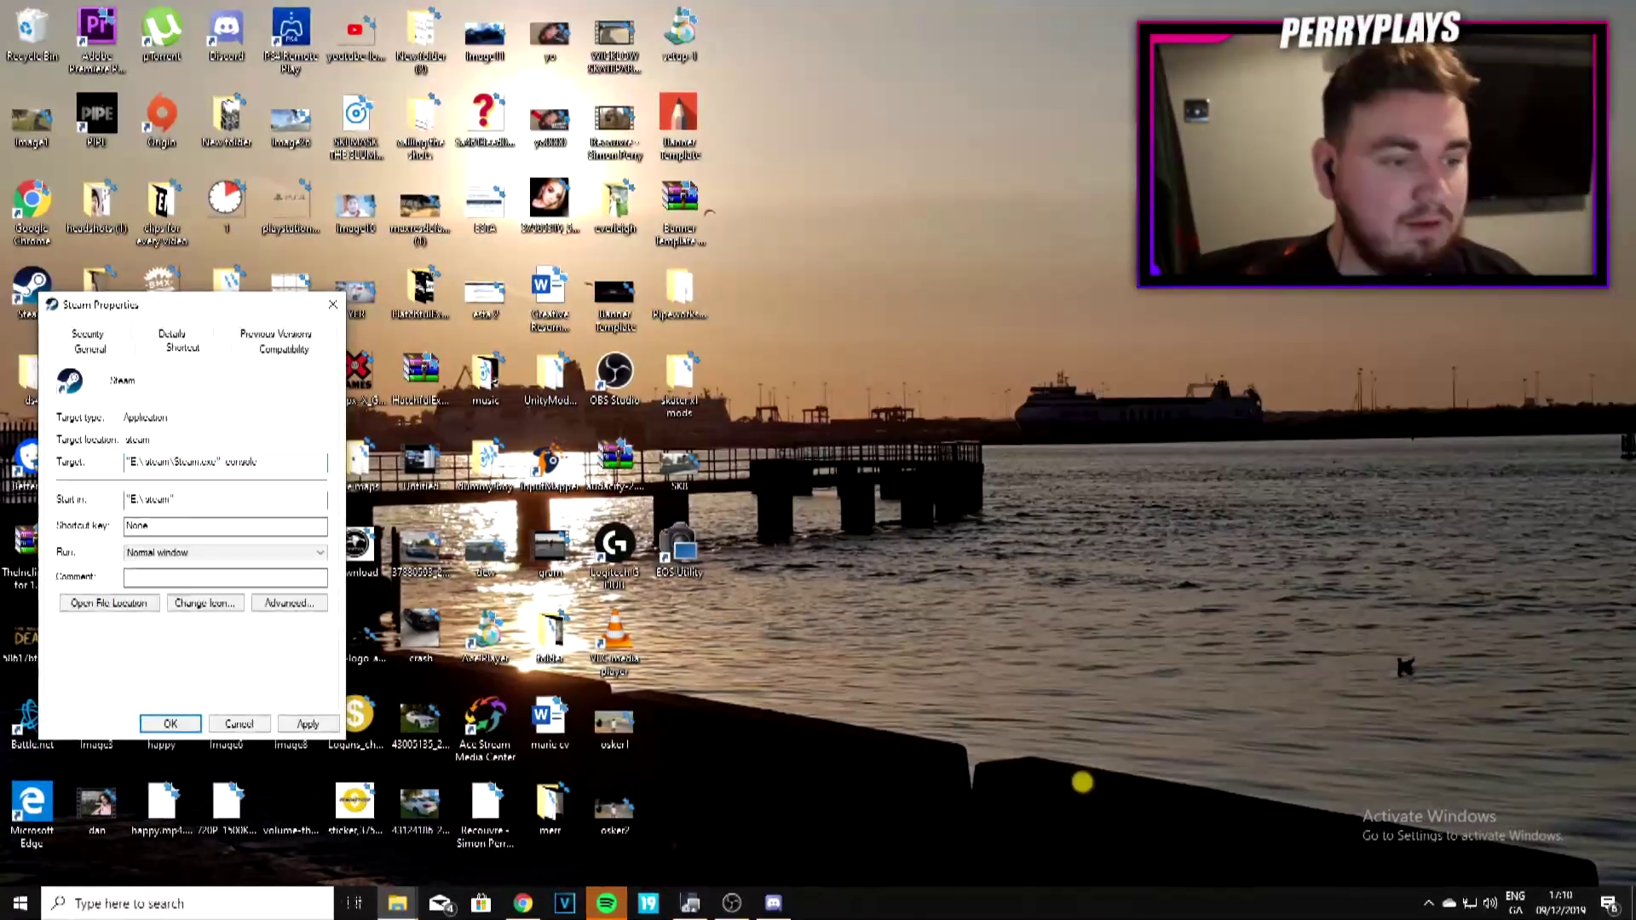
click(308, 726)
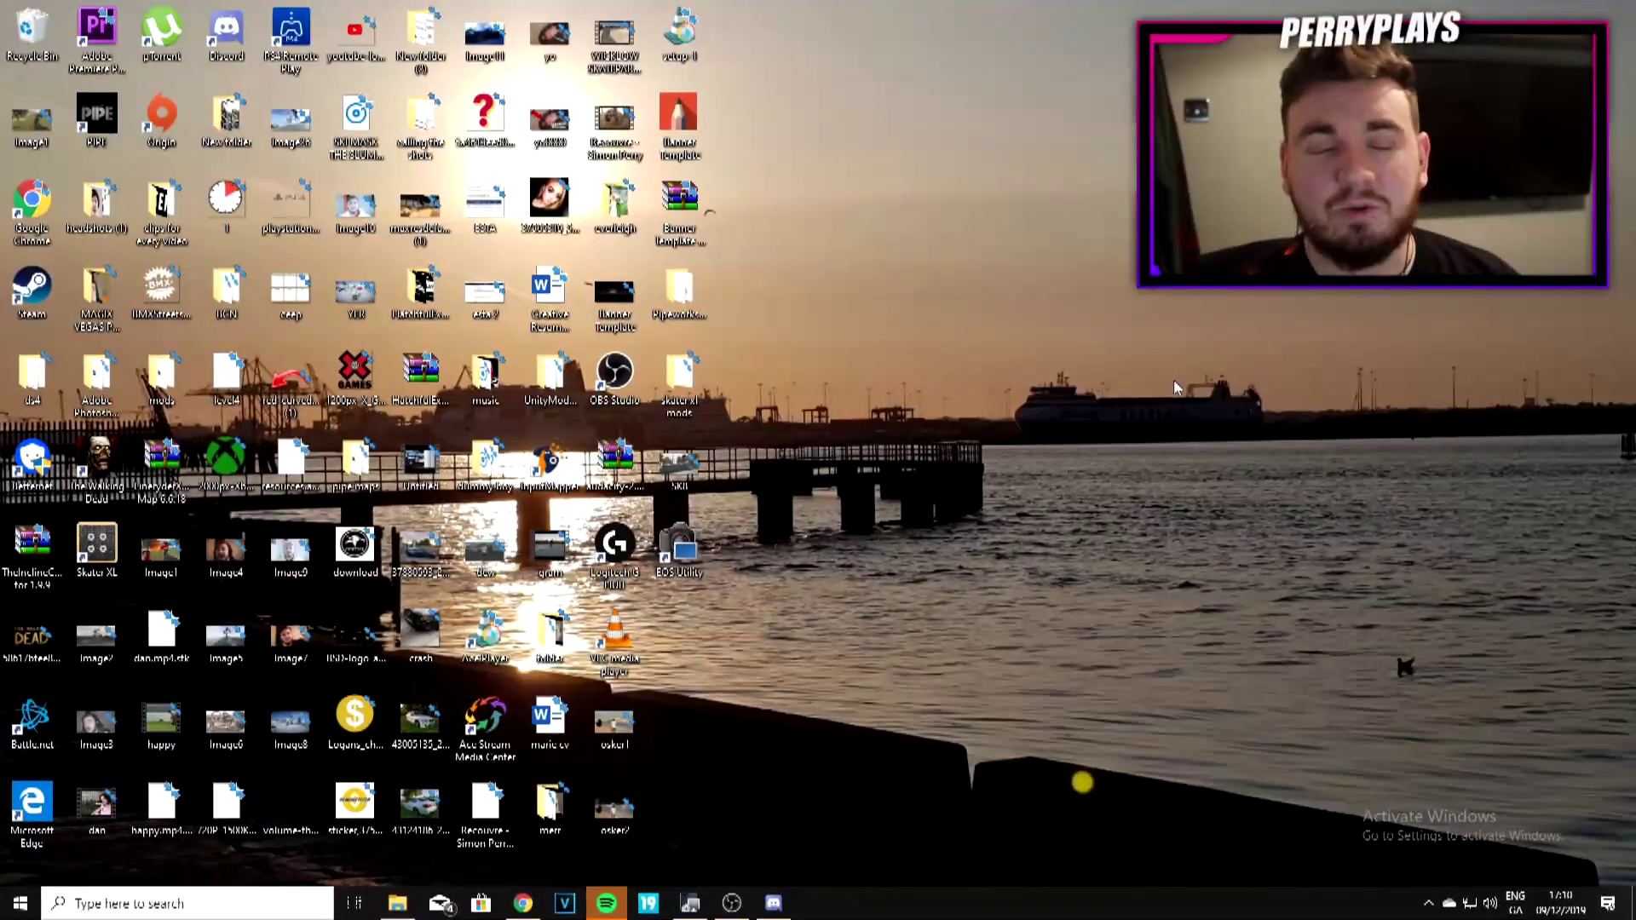
Step: Relaunch Steam, show its Console tab, and return to the guide image in Chrome
double_click(31, 289)
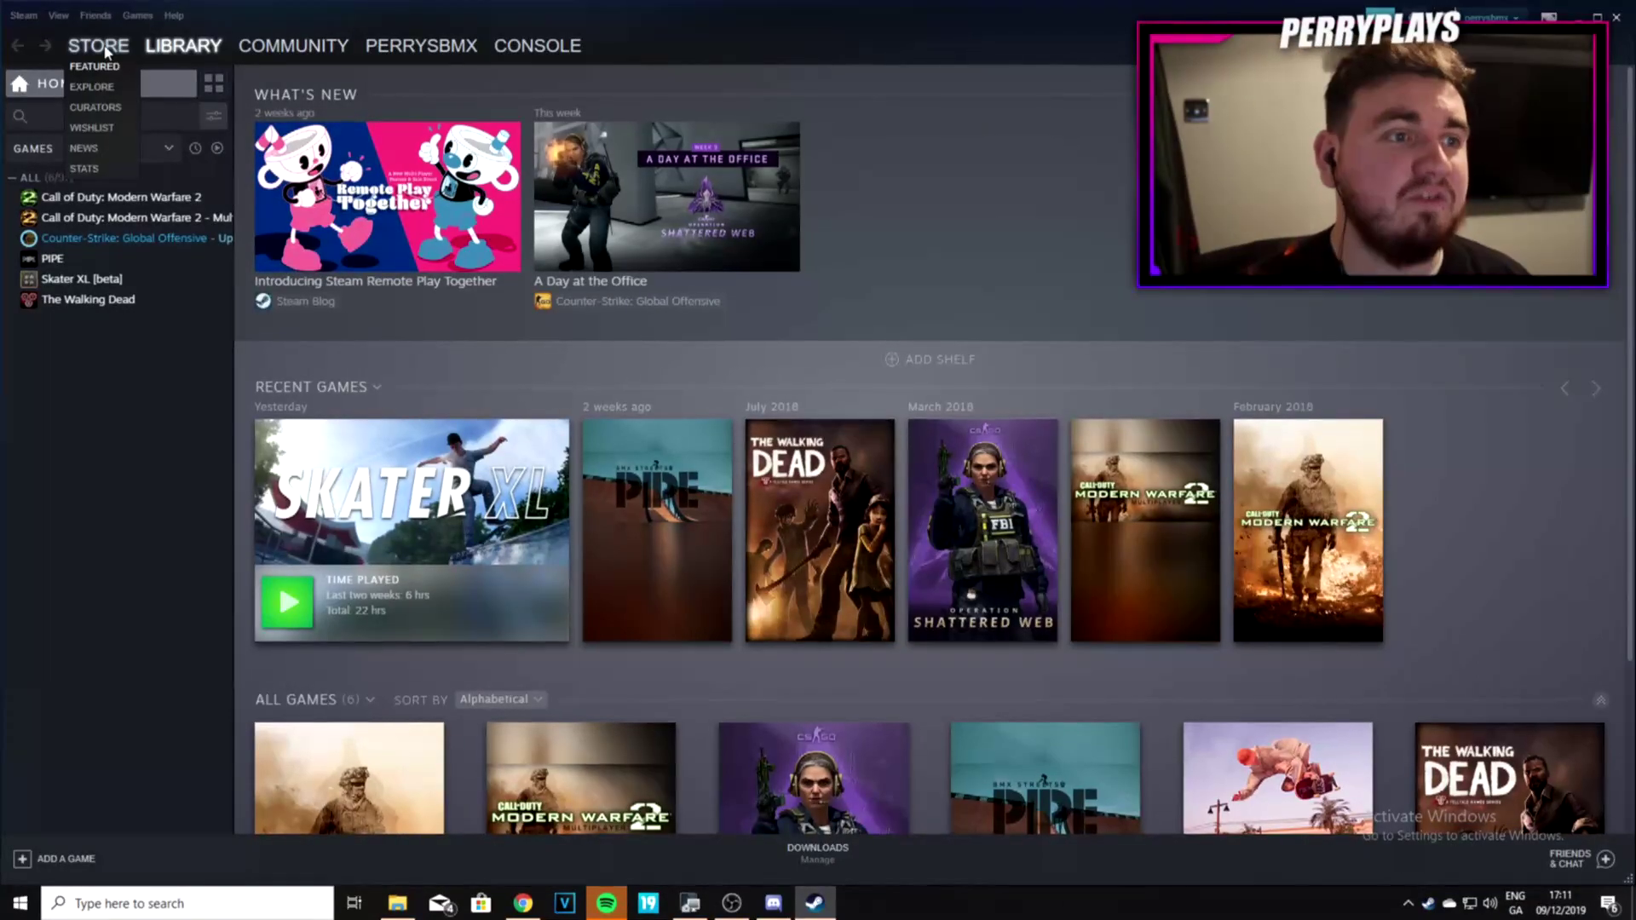
mouse_move(383, 53)
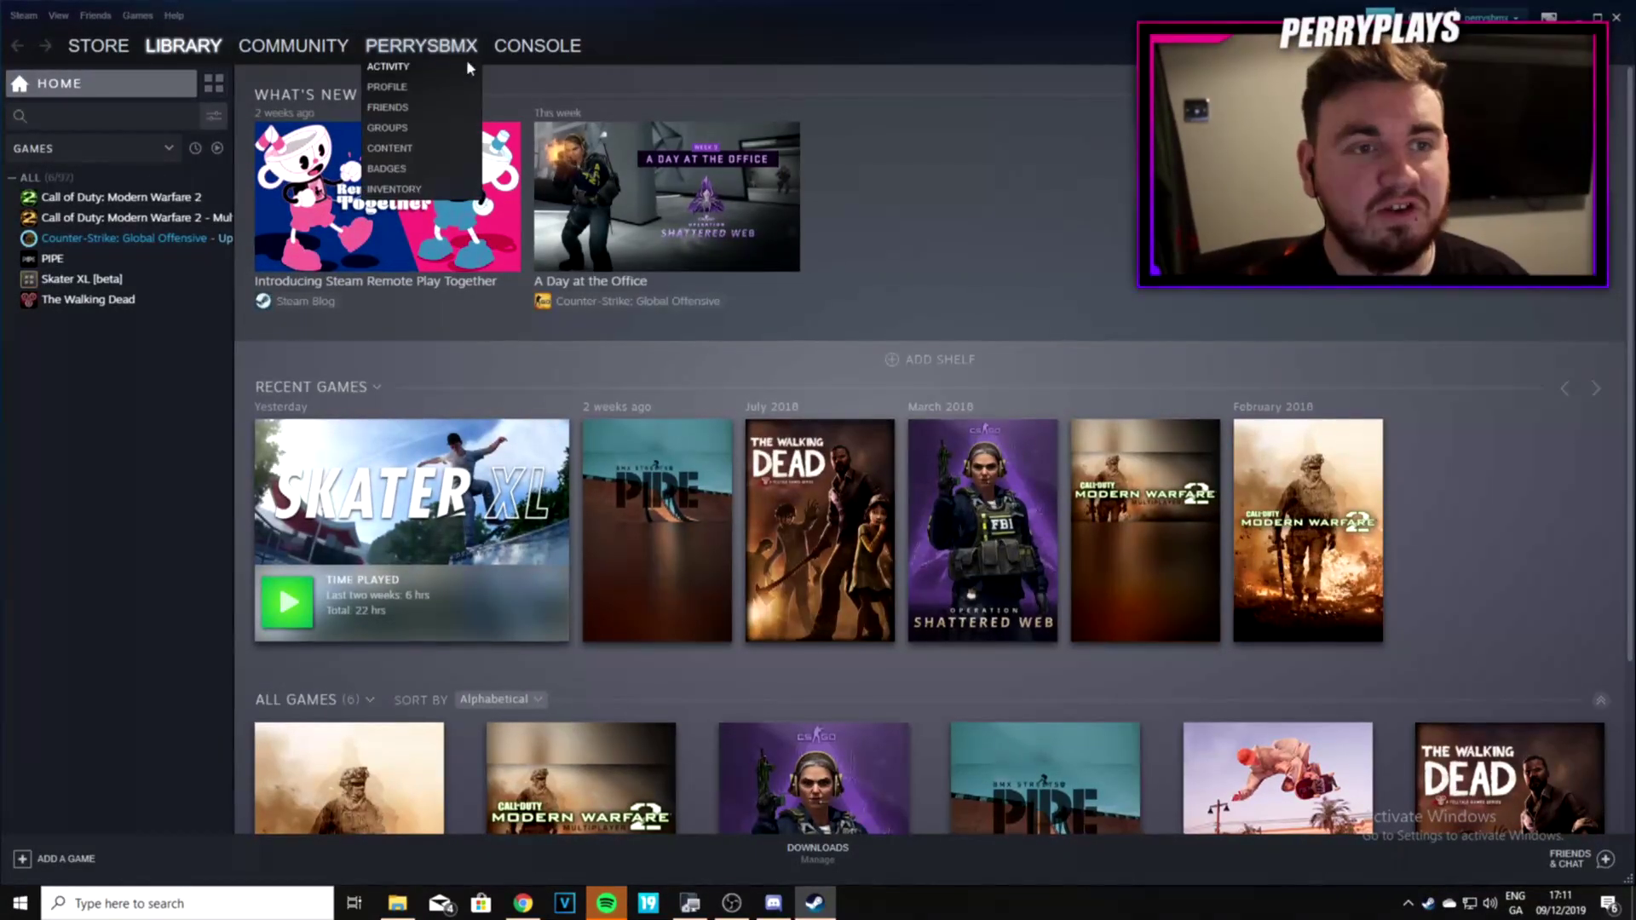
click(545, 46)
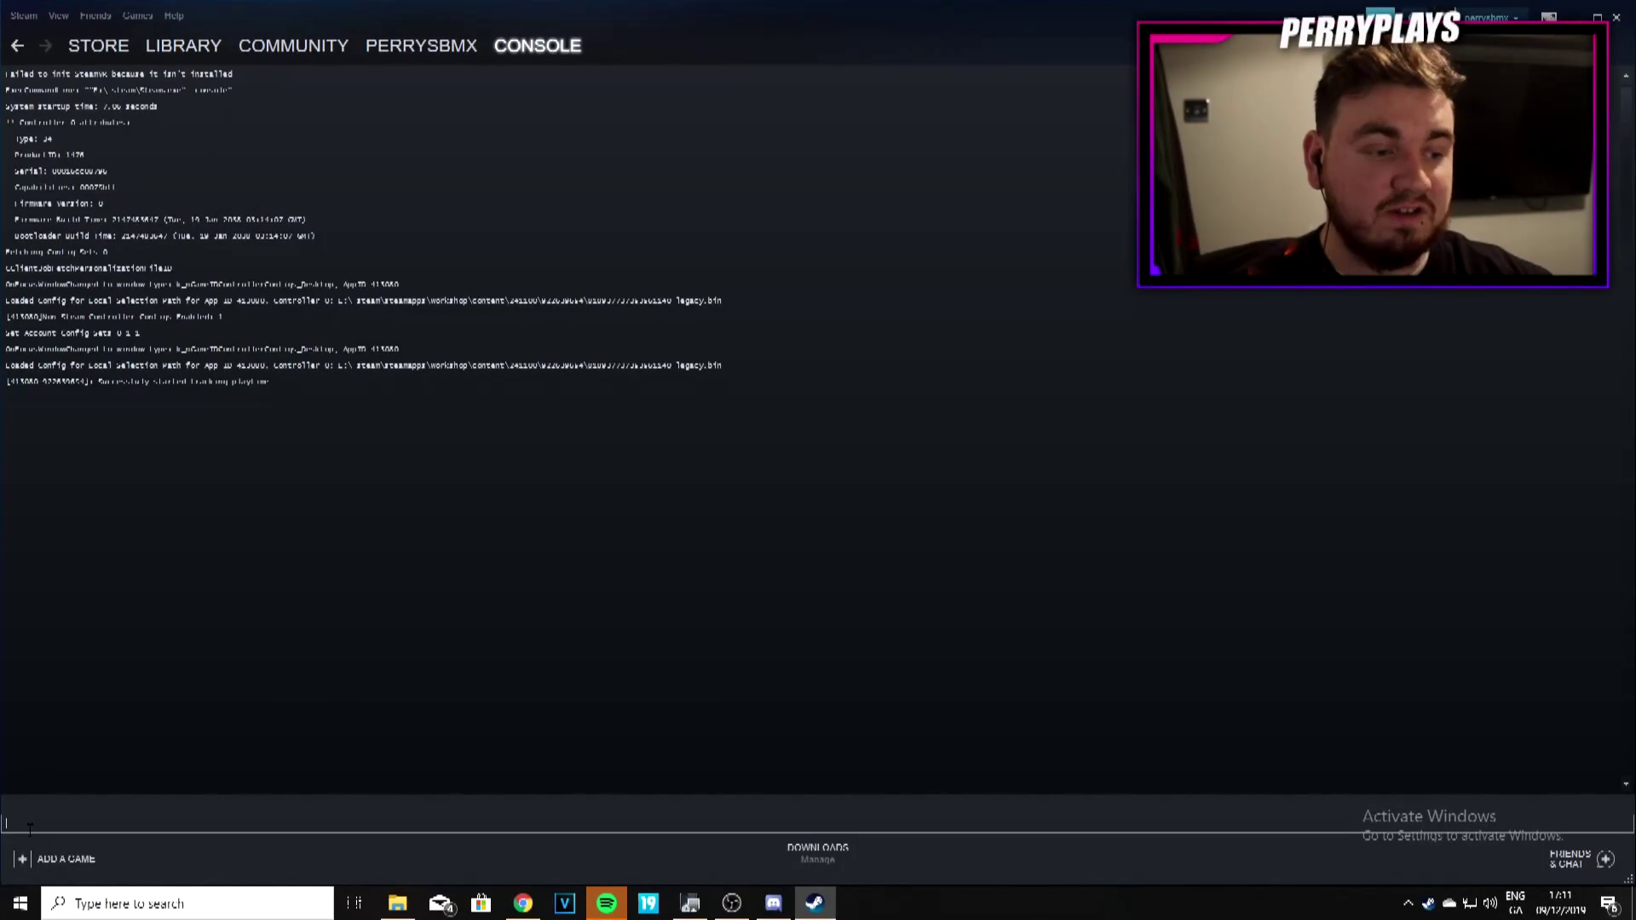
click(523, 914)
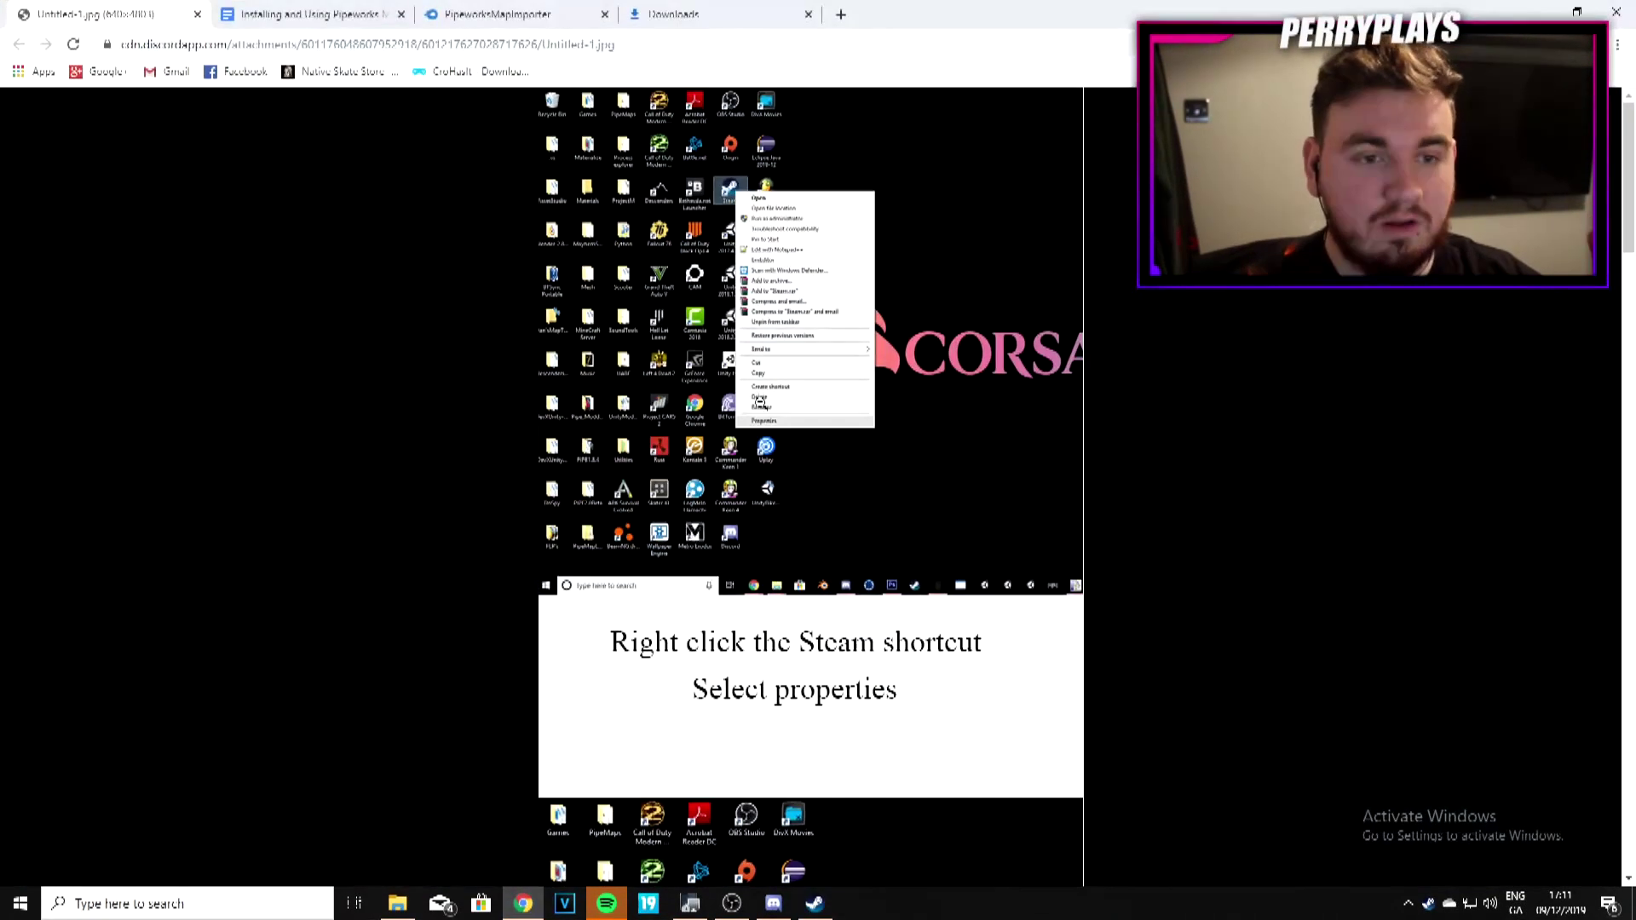
scroll(823, 307, down, 7)
scroll(823, 307, down, 20)
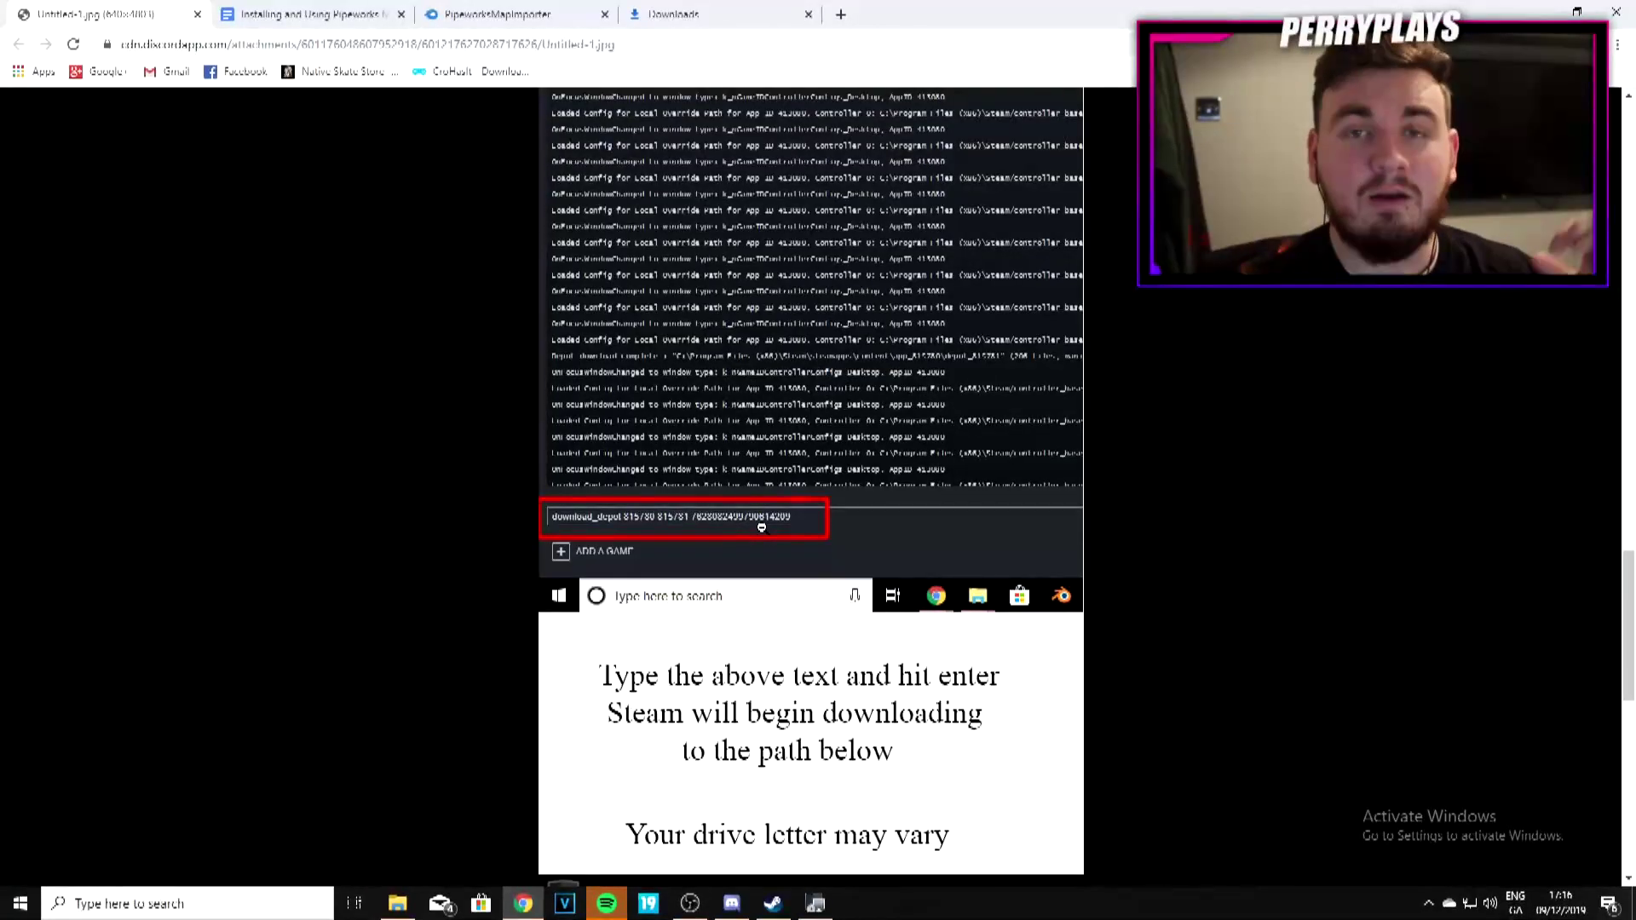
Step: Switch to the Steam console, then close the Steam window with Alt+F4
key(alt+Tab)
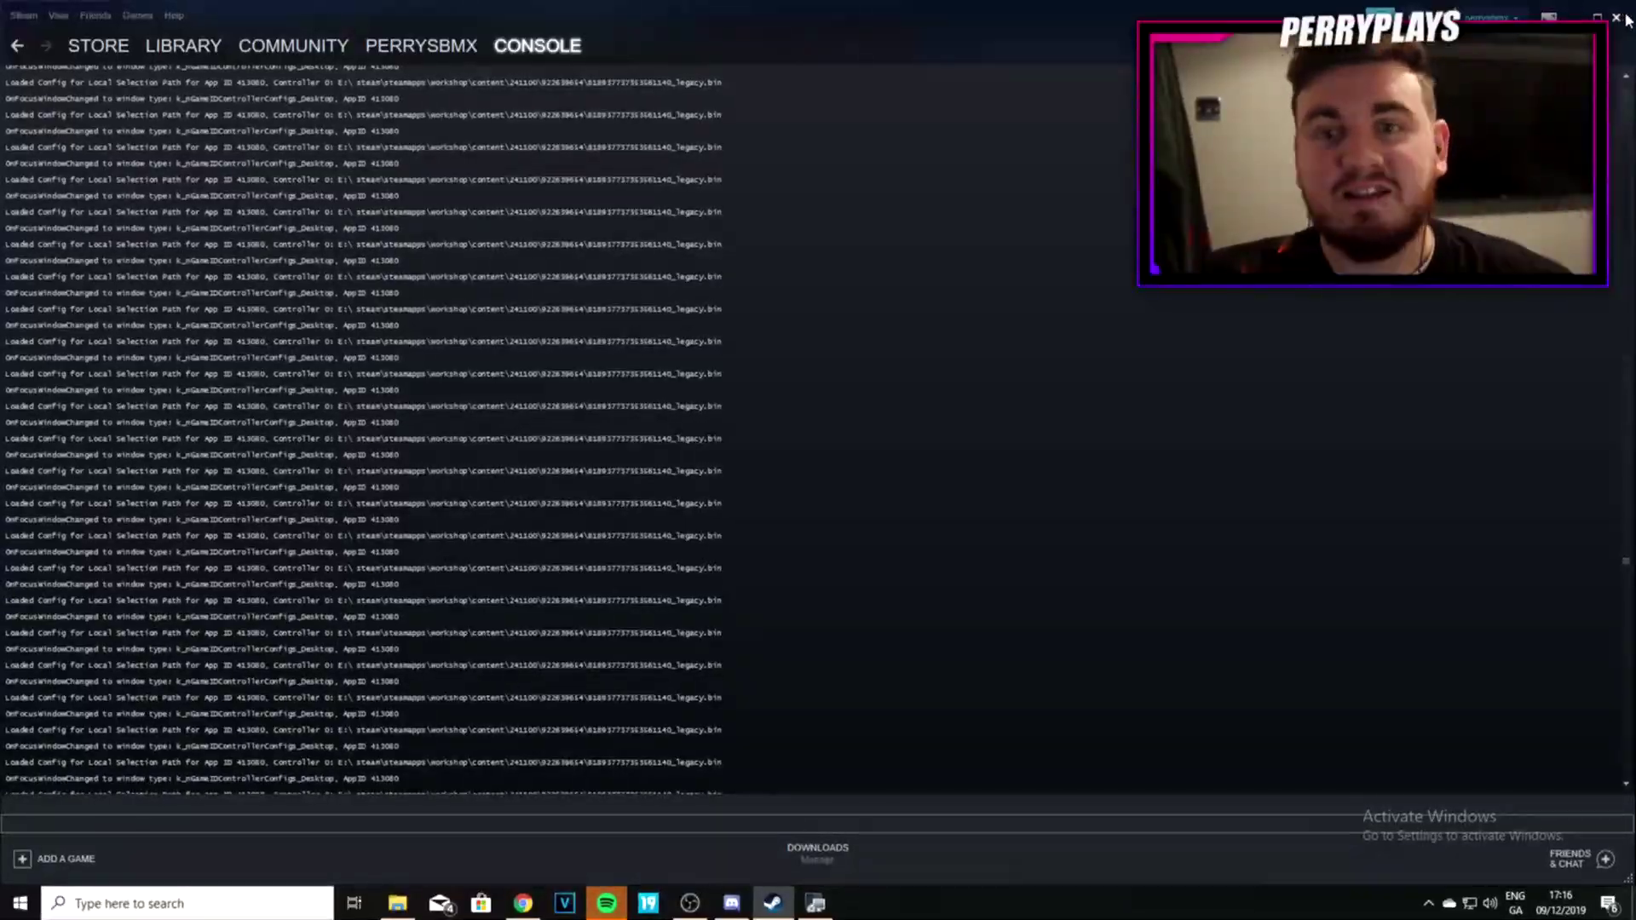
key(alt+F4)
Step: Close Discord's image preview and open the 'Installing and Using Pipeworks Map Importer' doc in Chrome
click(731, 903)
click(917, 247)
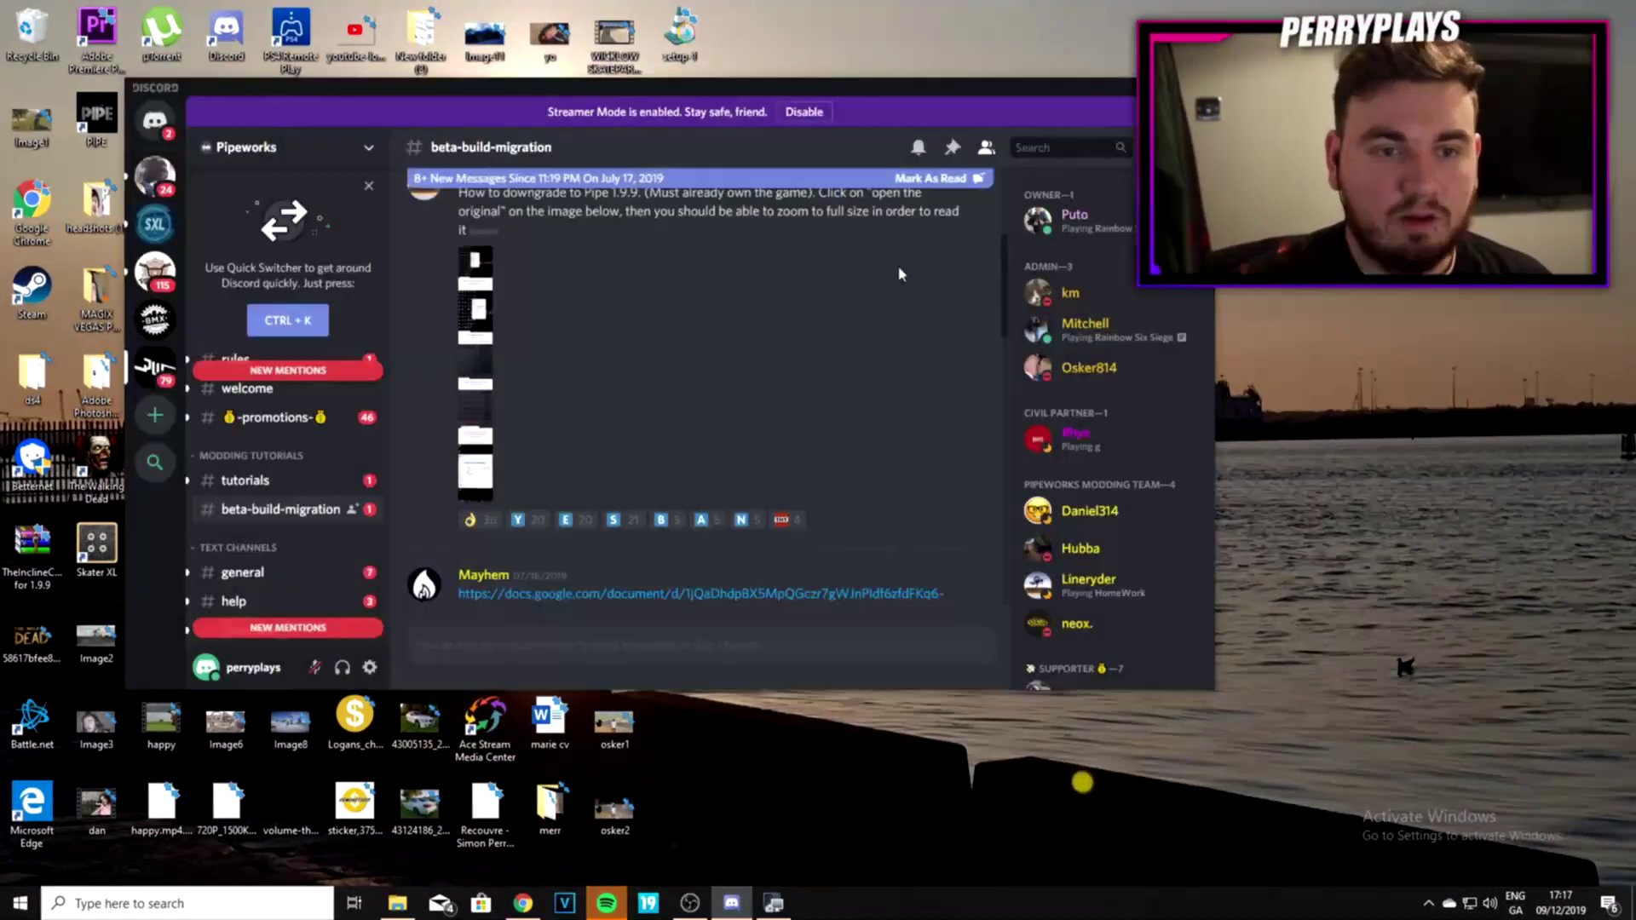
scroll(692, 438, down, 4)
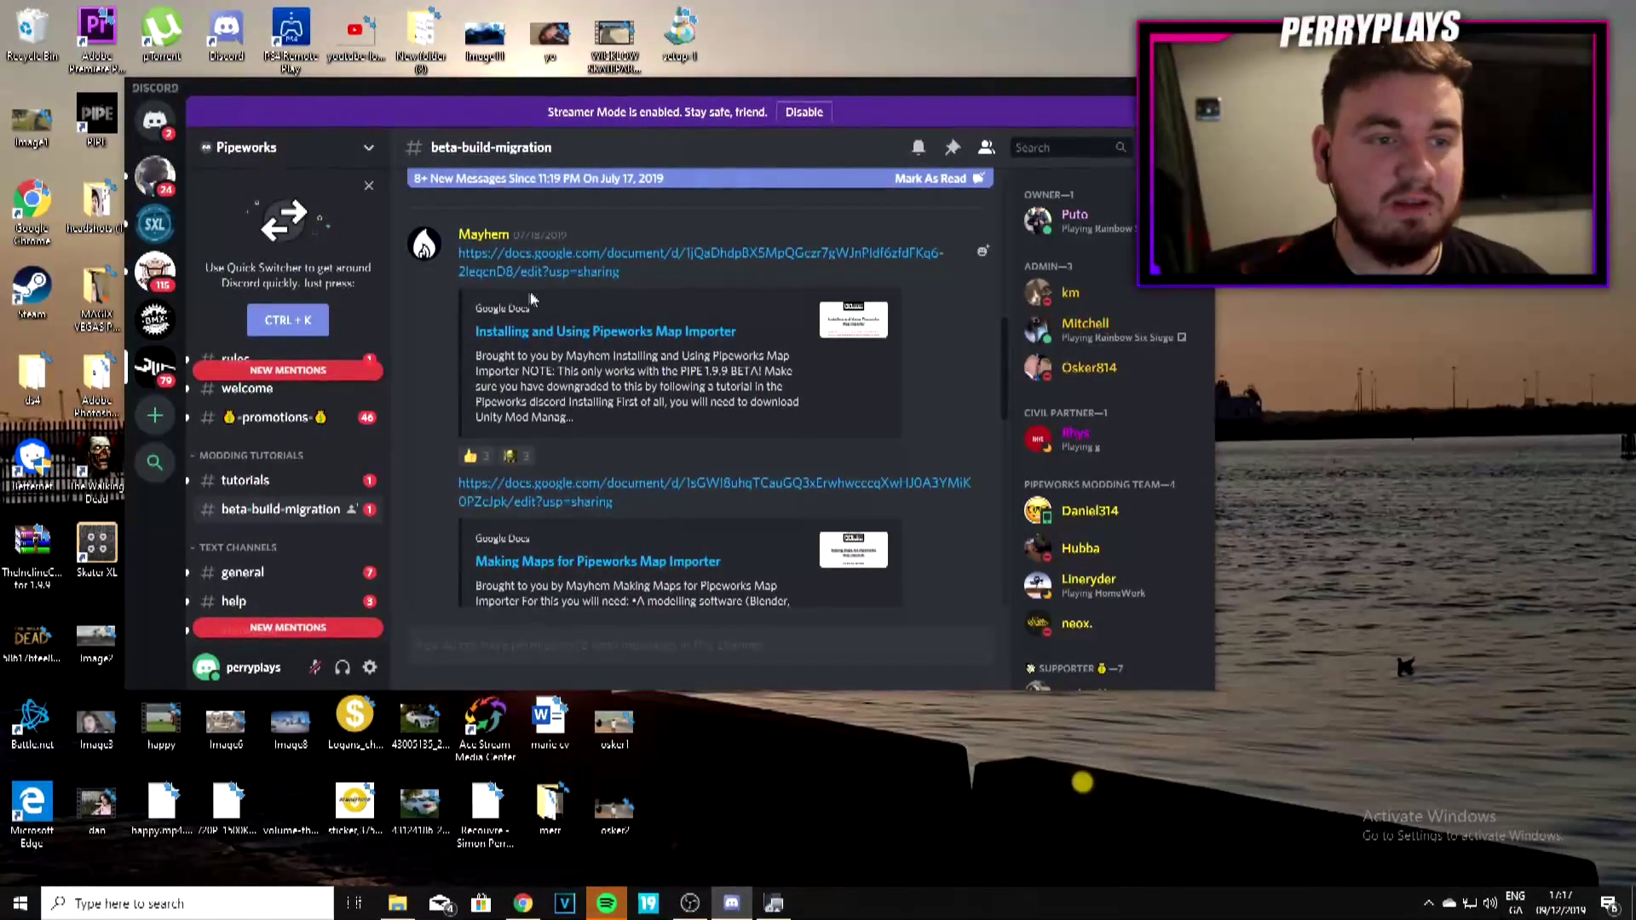
click(523, 904)
click(317, 7)
scroll(777, 333, up, 4)
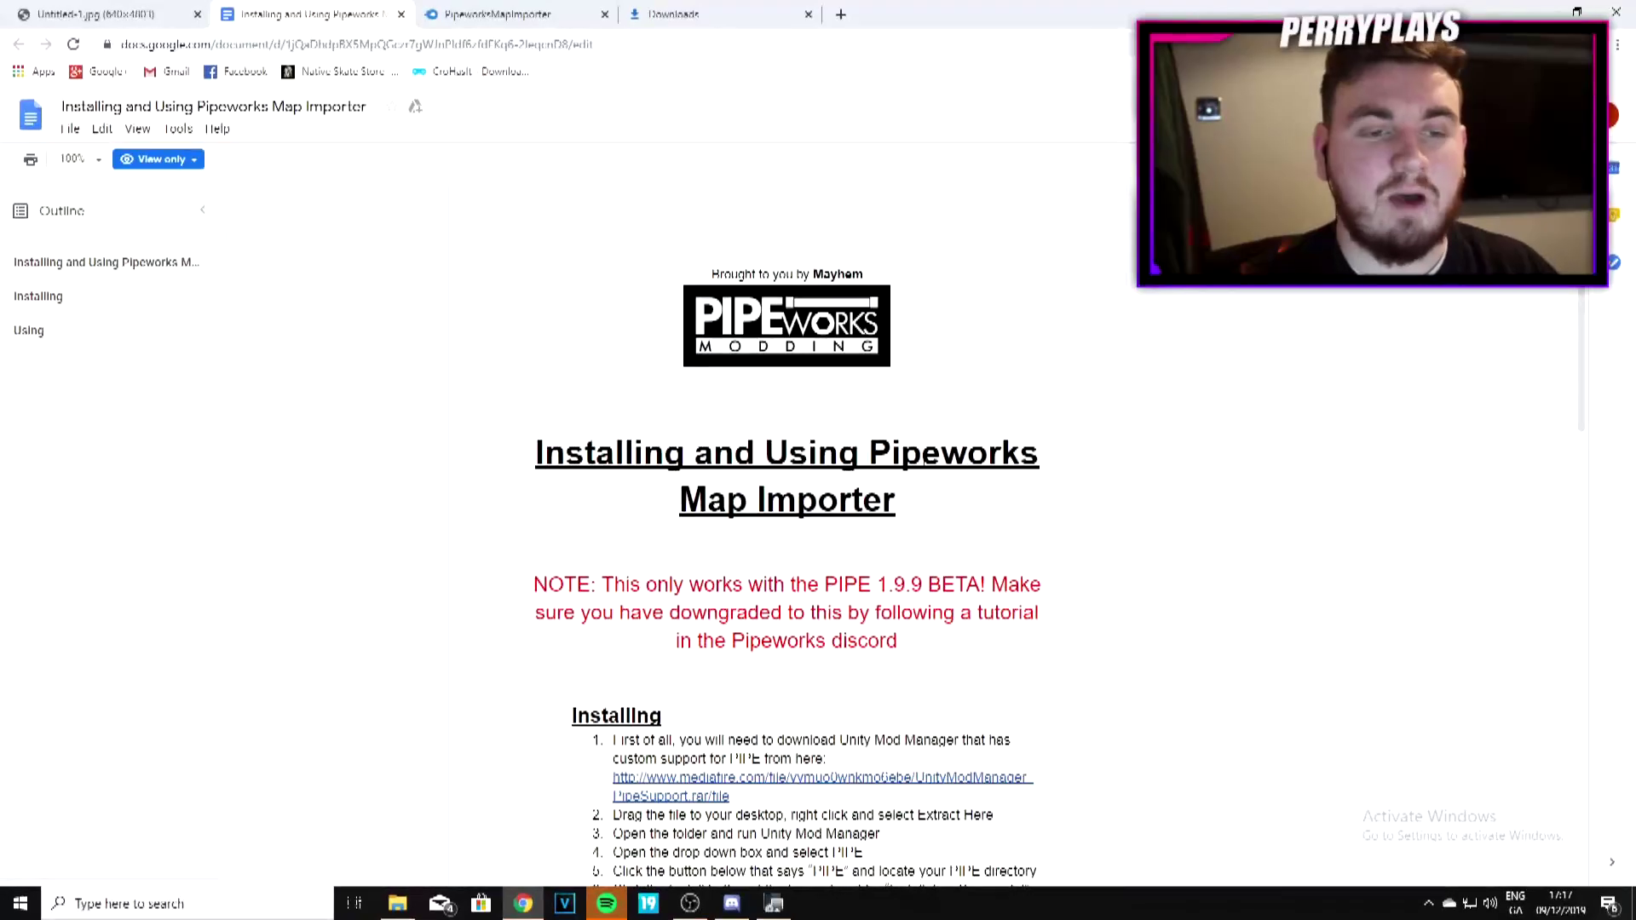
Step: Scroll the Google Doc through the Map Importer installation steps
scroll(1006, 472, down, 3)
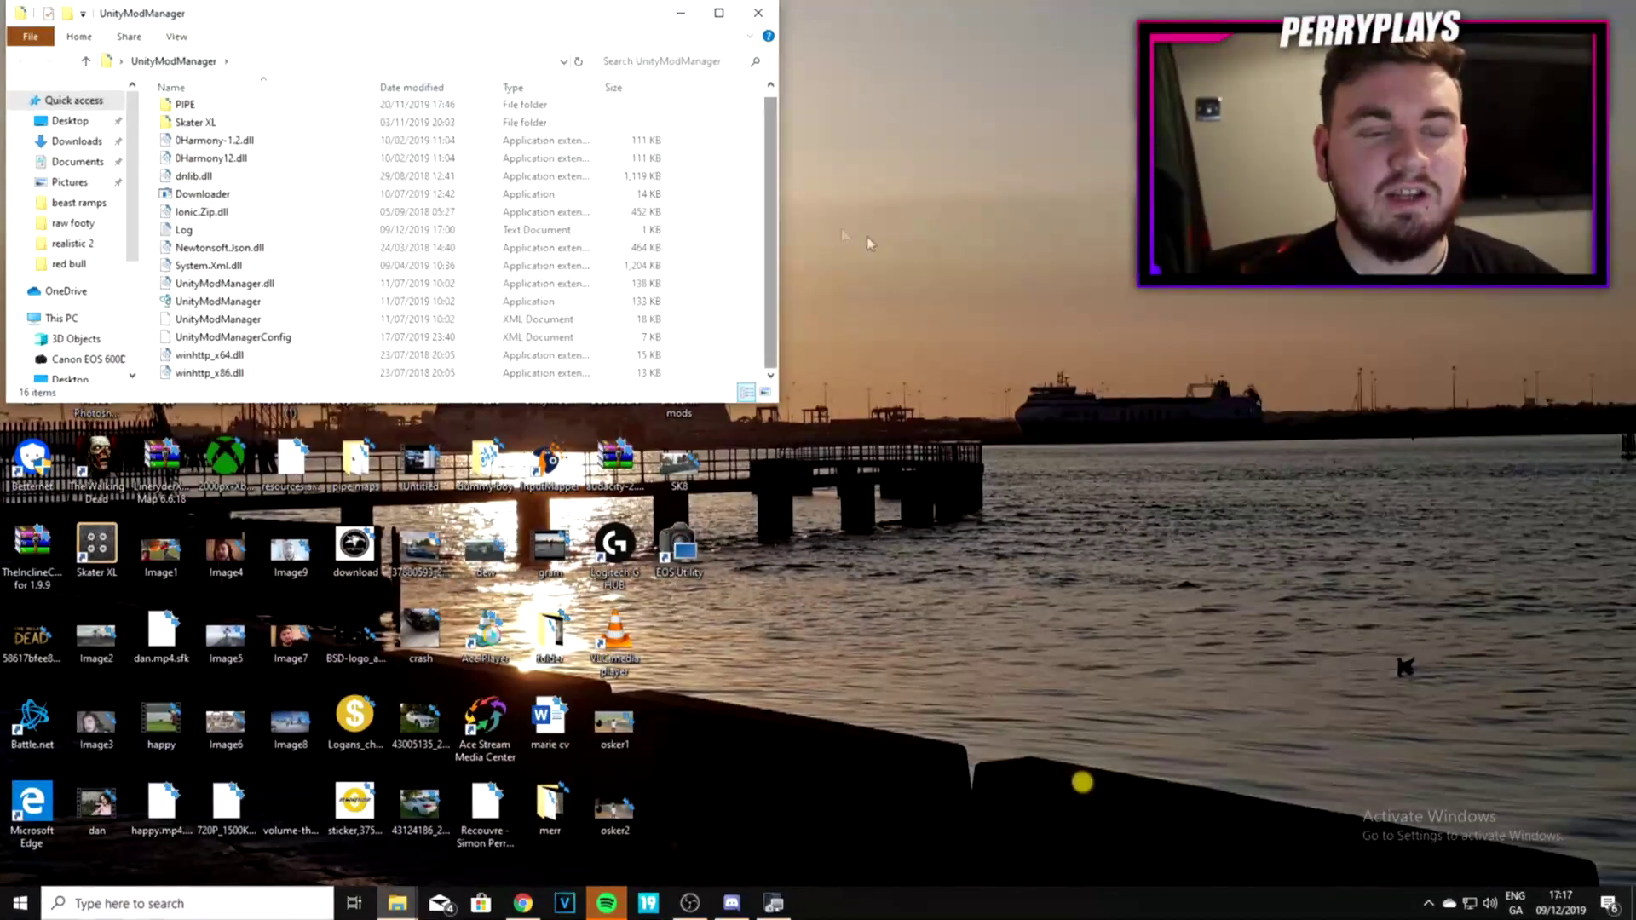
Step: Move the UnityModManager folder window aside and launch UnityModManager.exe
drag(487, 7, 1209, 204)
drag(1015, 212, 944, 135)
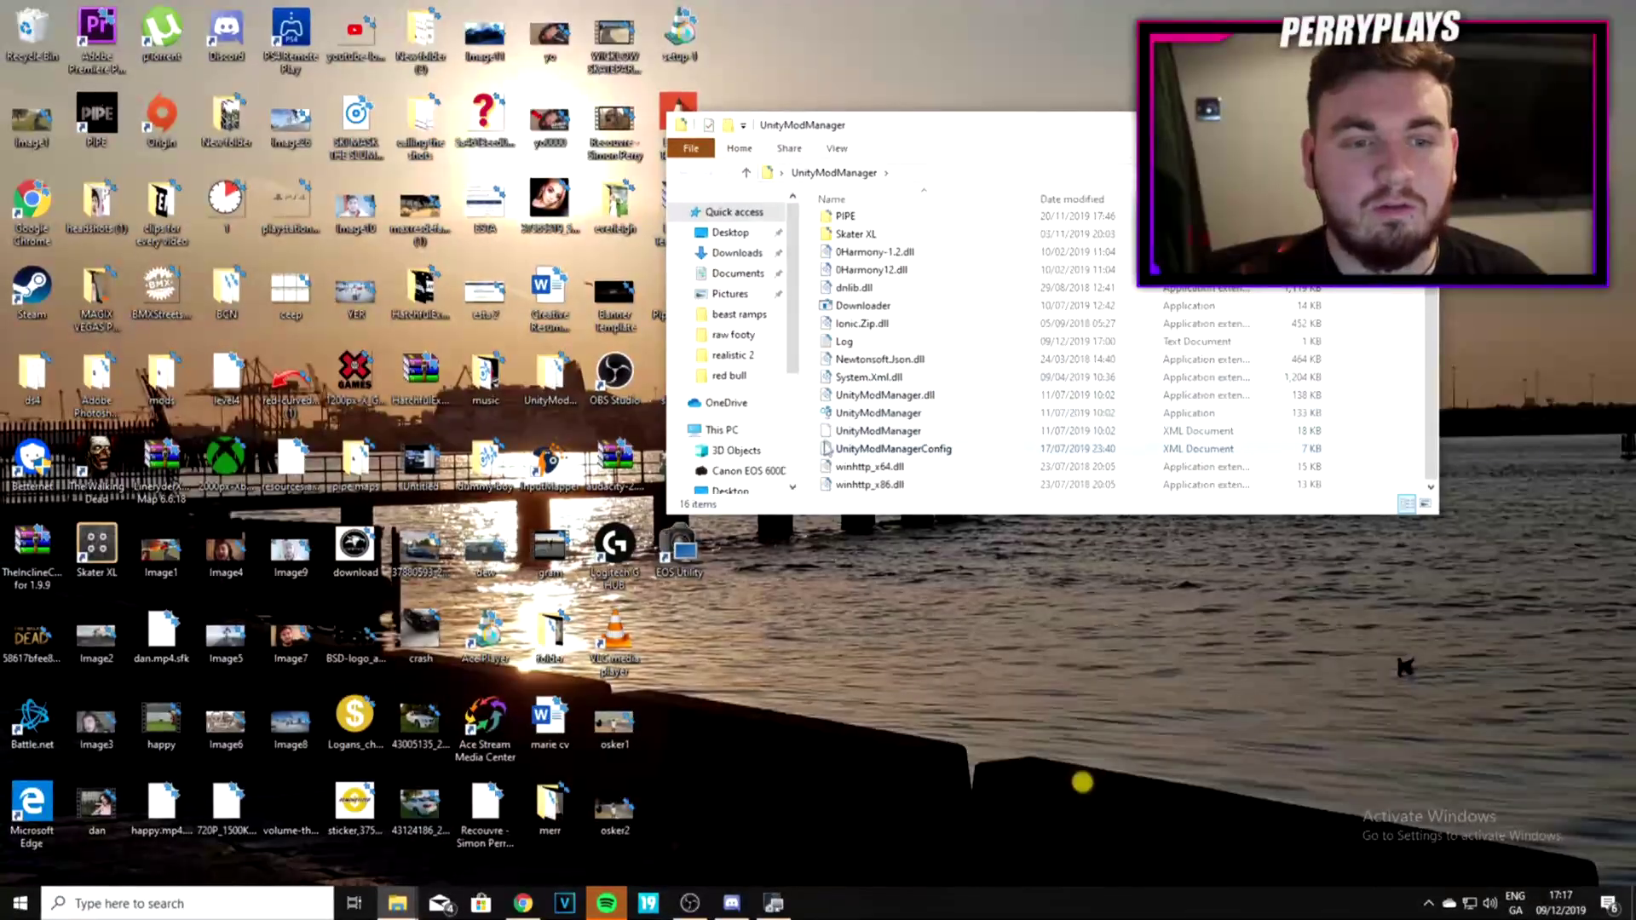
click(874, 417)
double_click(874, 417)
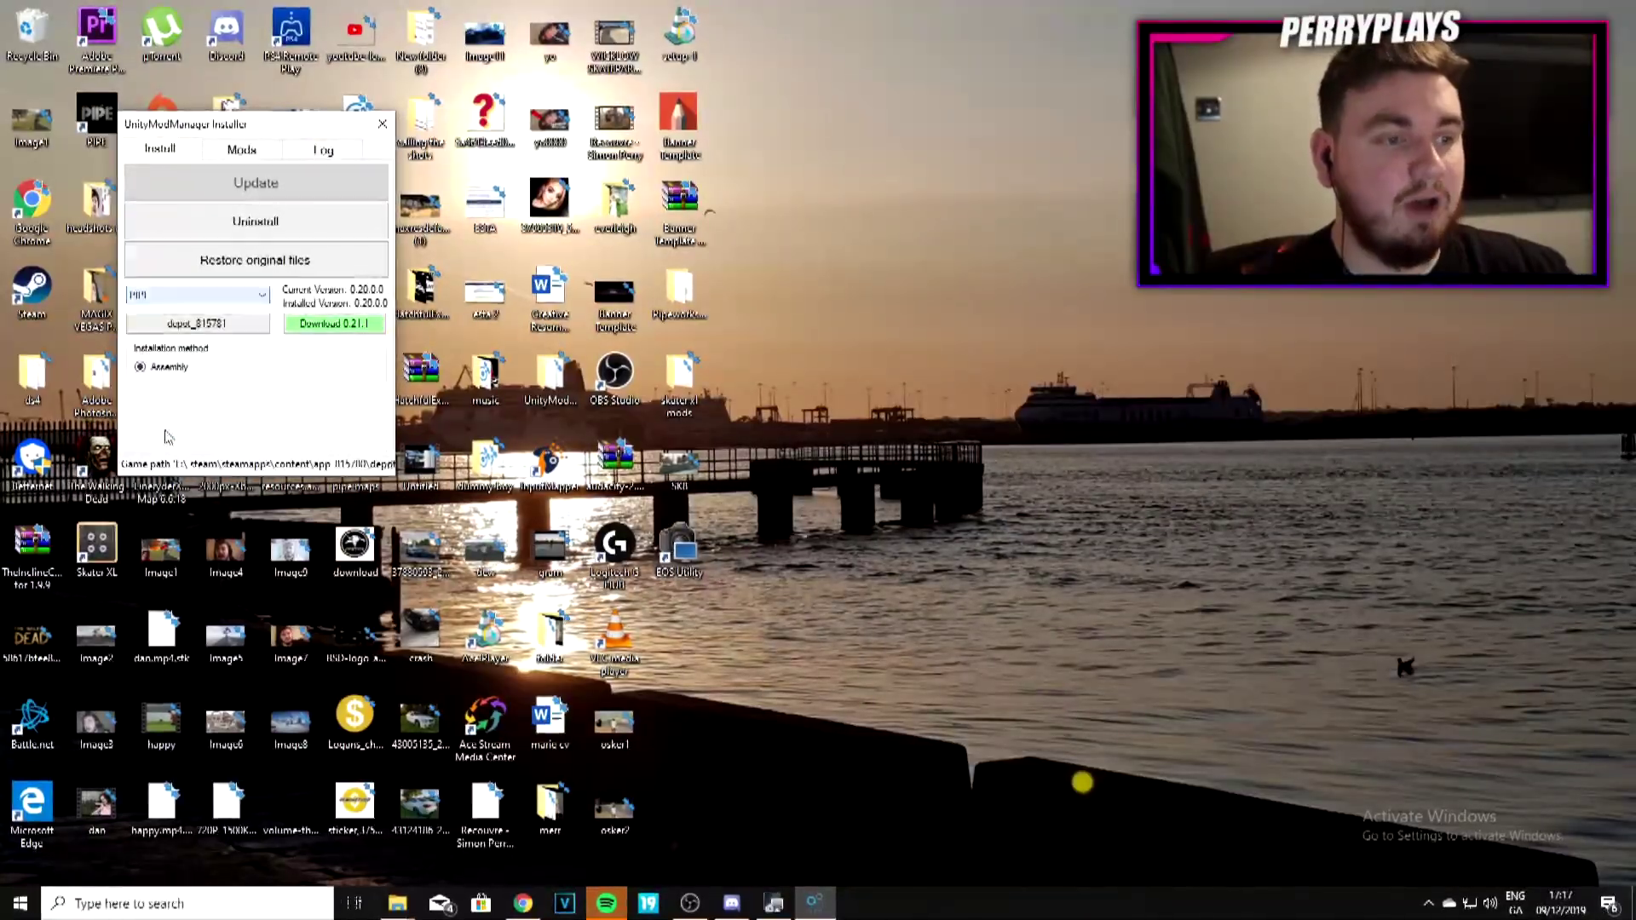
Step: Set PIPE's Unity Mod Manager game folder to depot_815781, then show E:\steam in Explorer
click(220, 326)
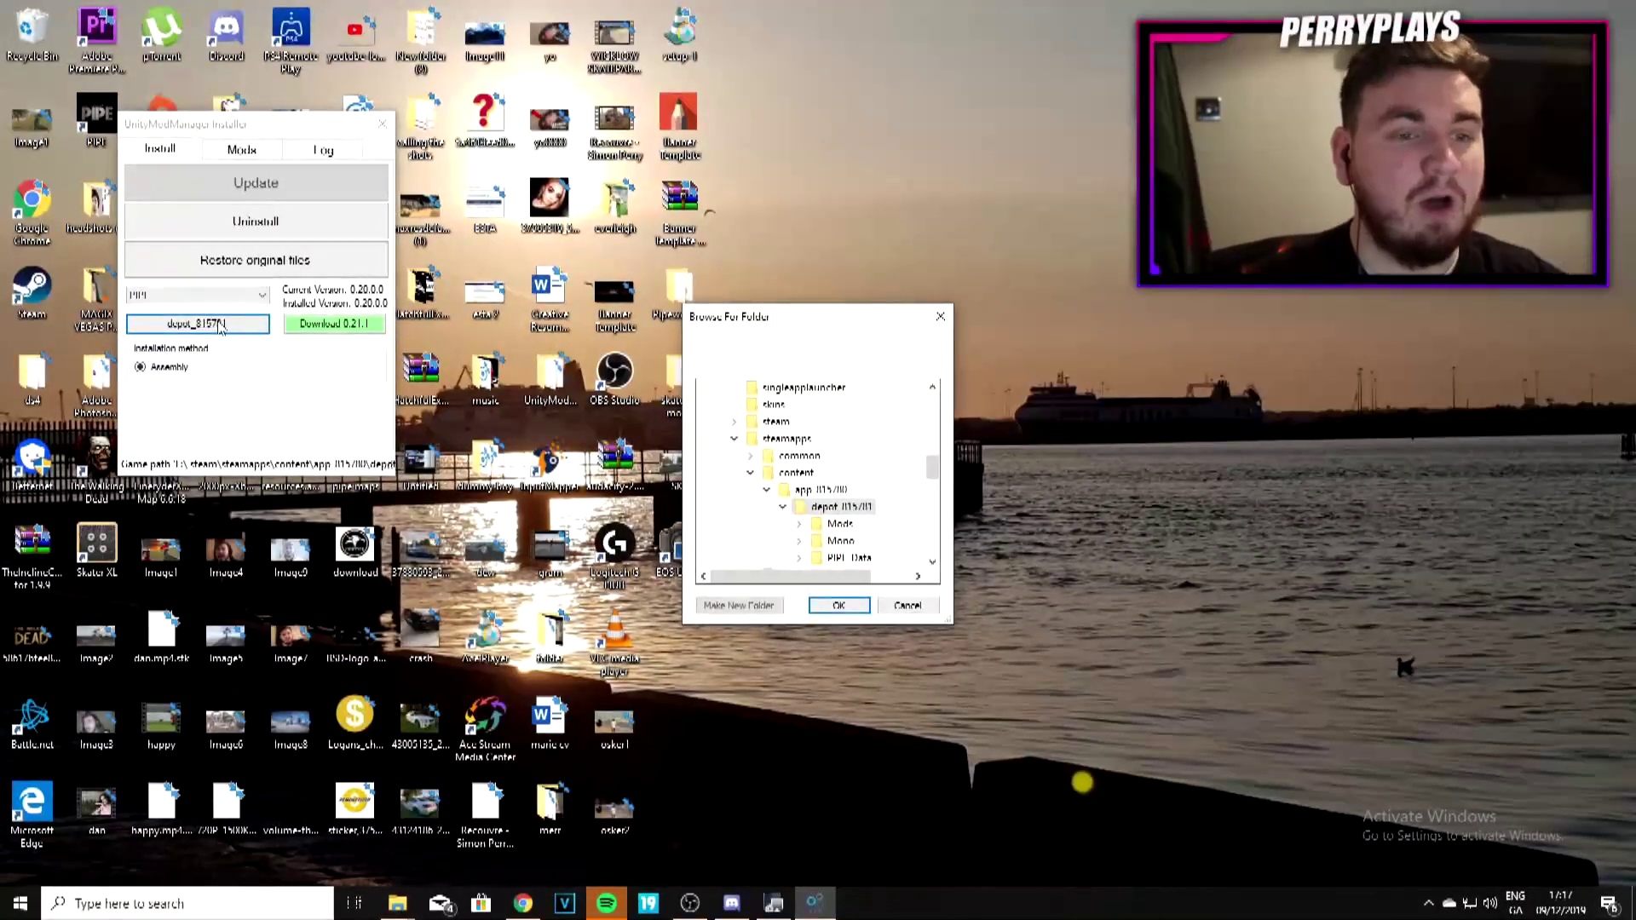
click(905, 606)
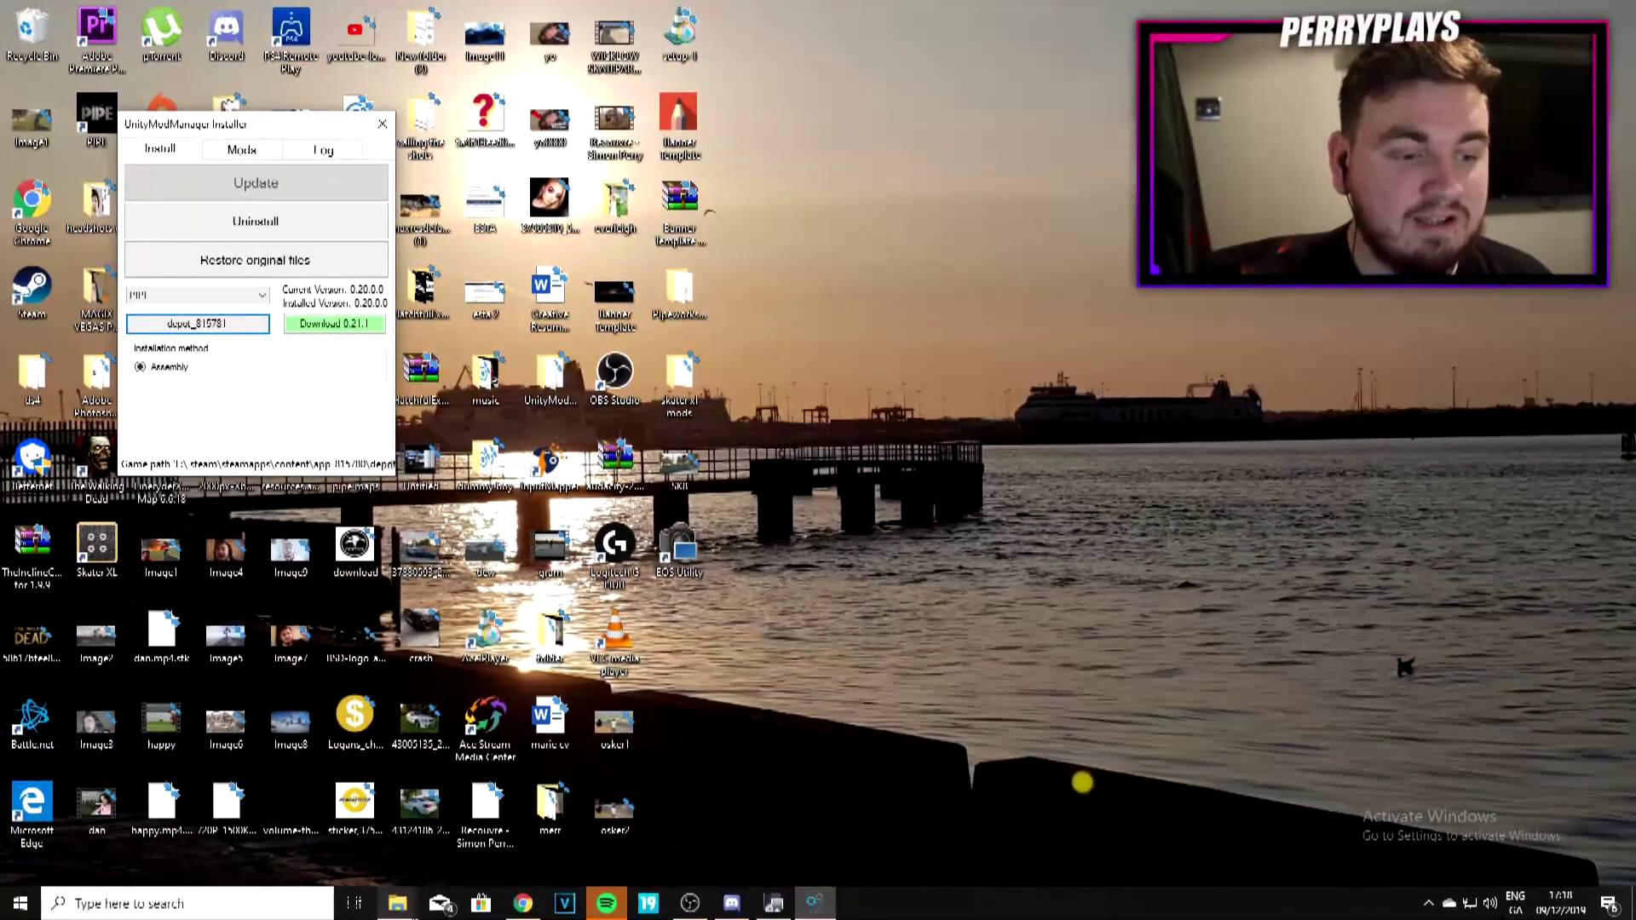
click(333, 852)
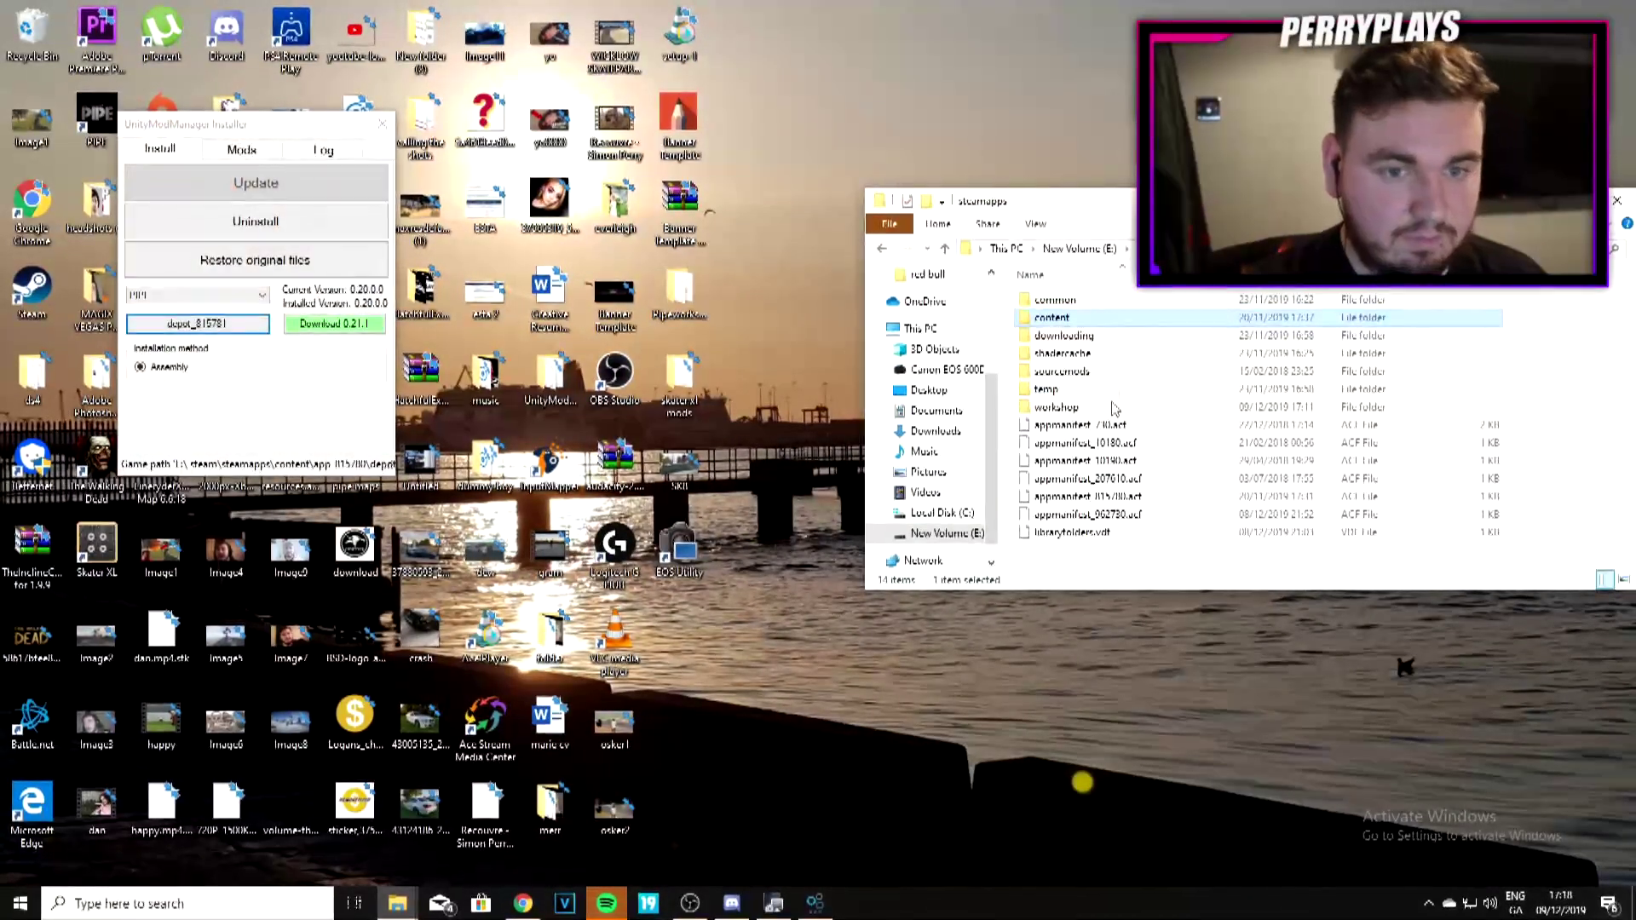
drag(1024, 191, 906, 152)
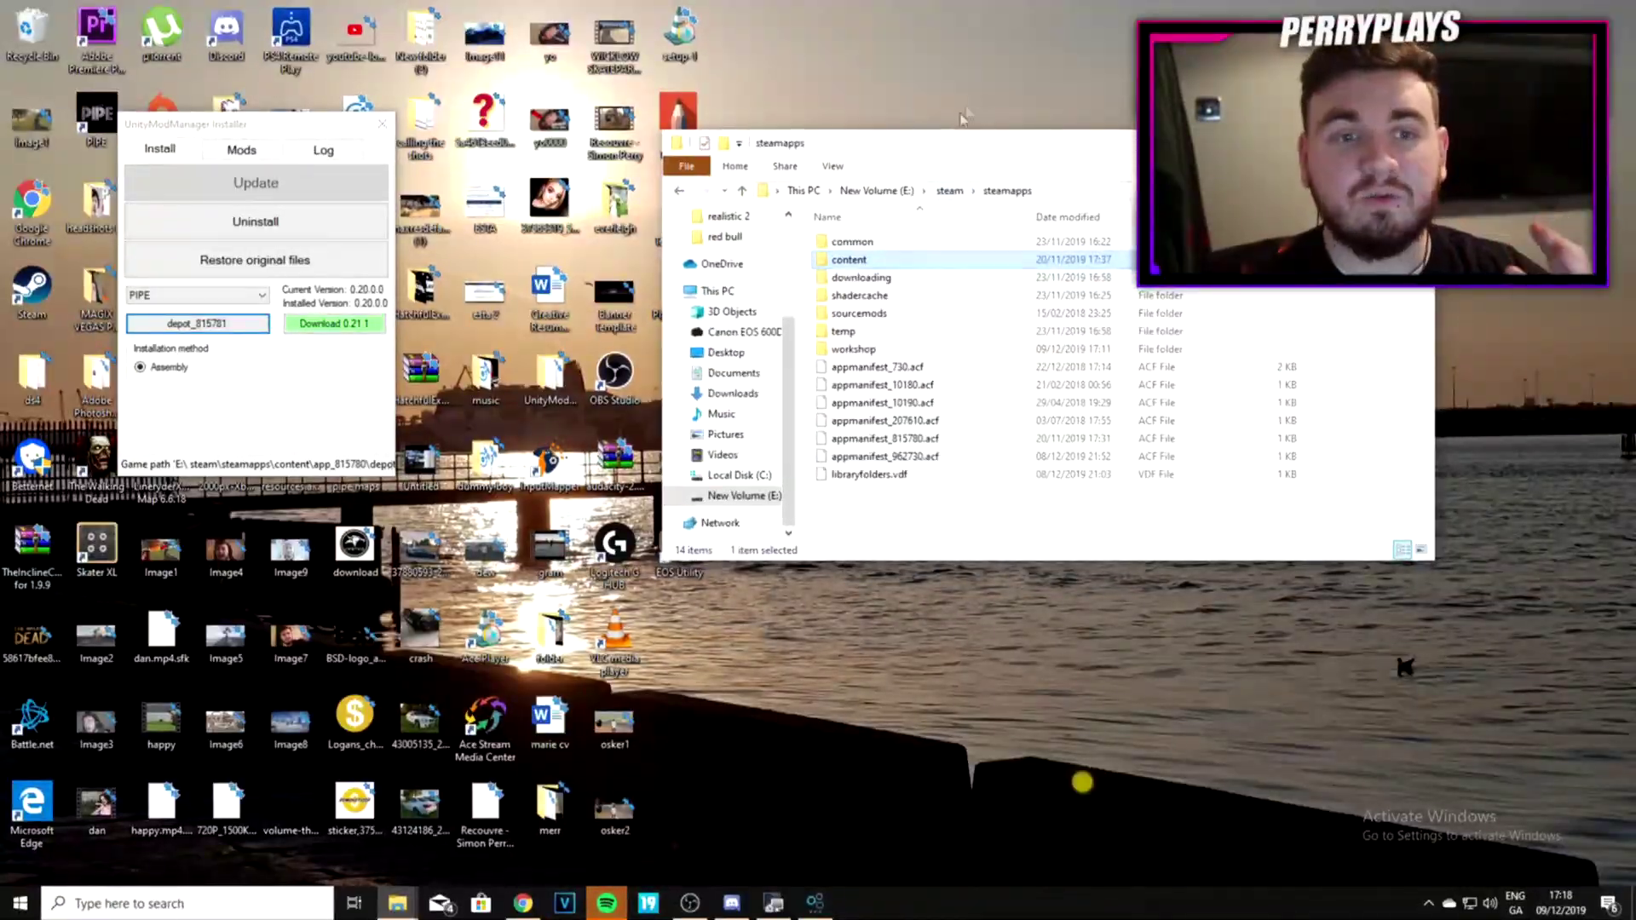
click(953, 192)
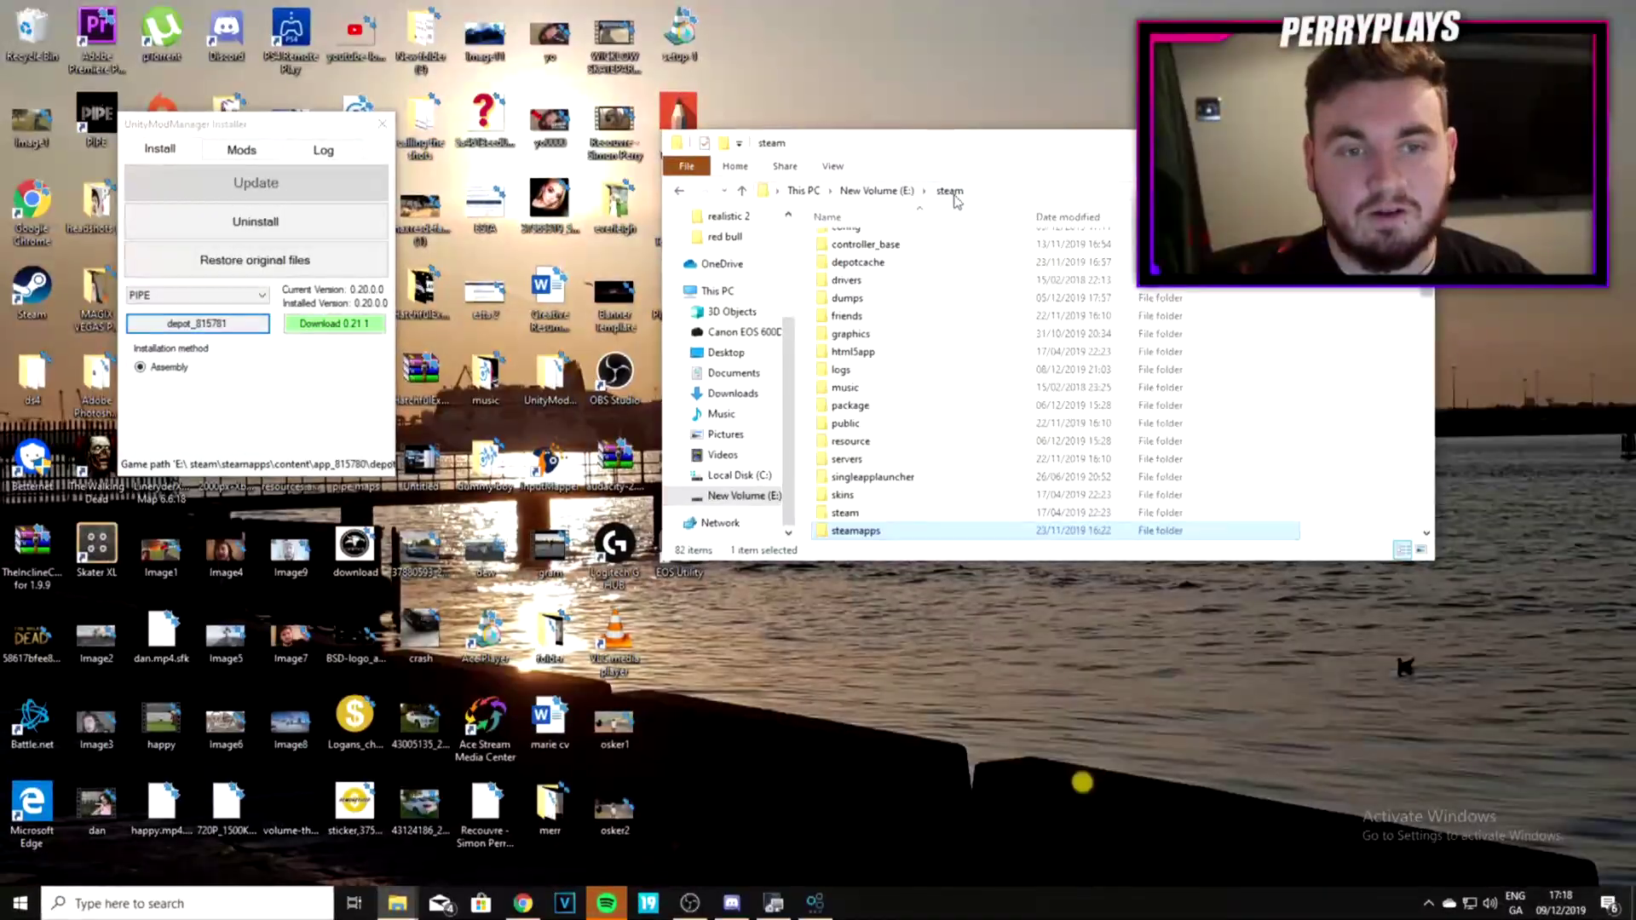